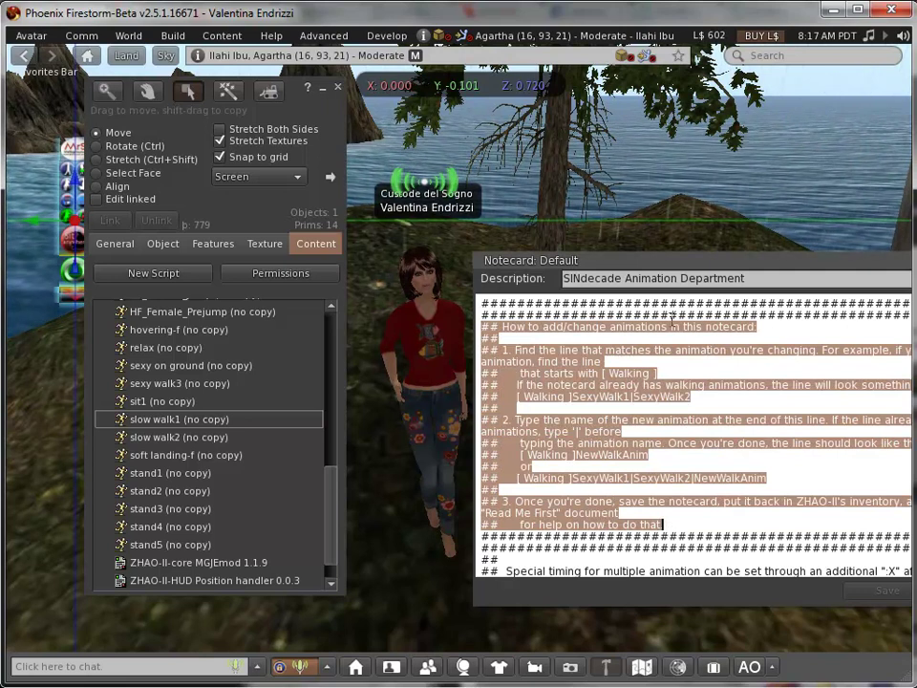
- Close the Default notecard and the object editing window
left_click_drag(687, 264, 469, 340)
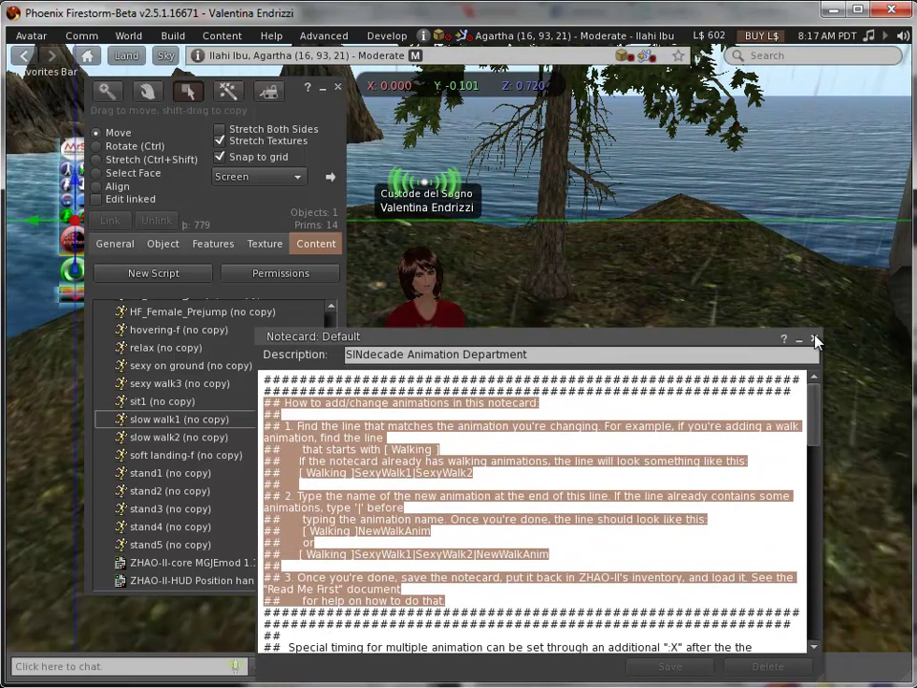
left_click(814, 338)
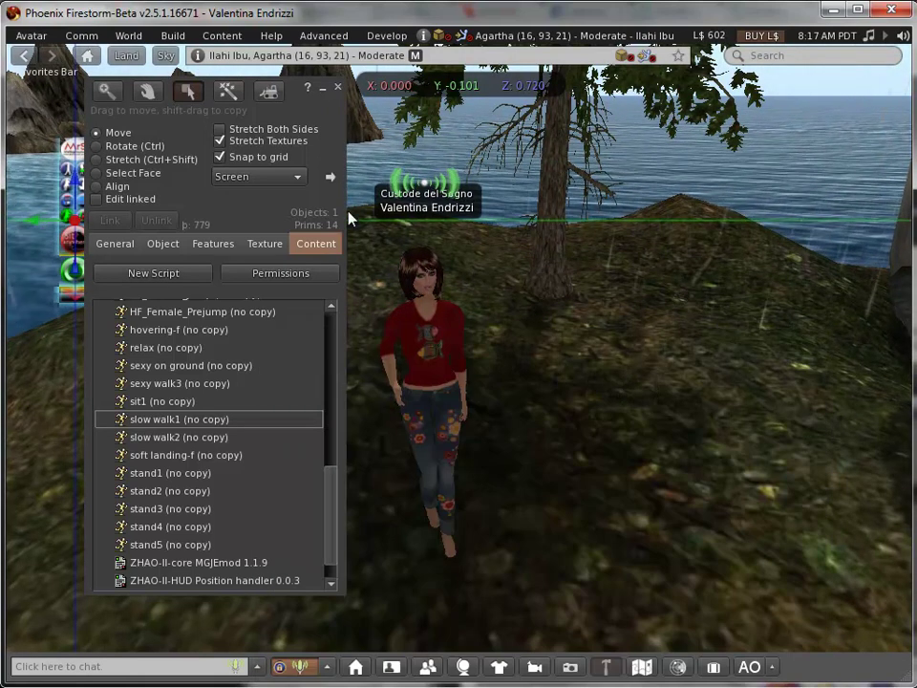
left_click(338, 88)
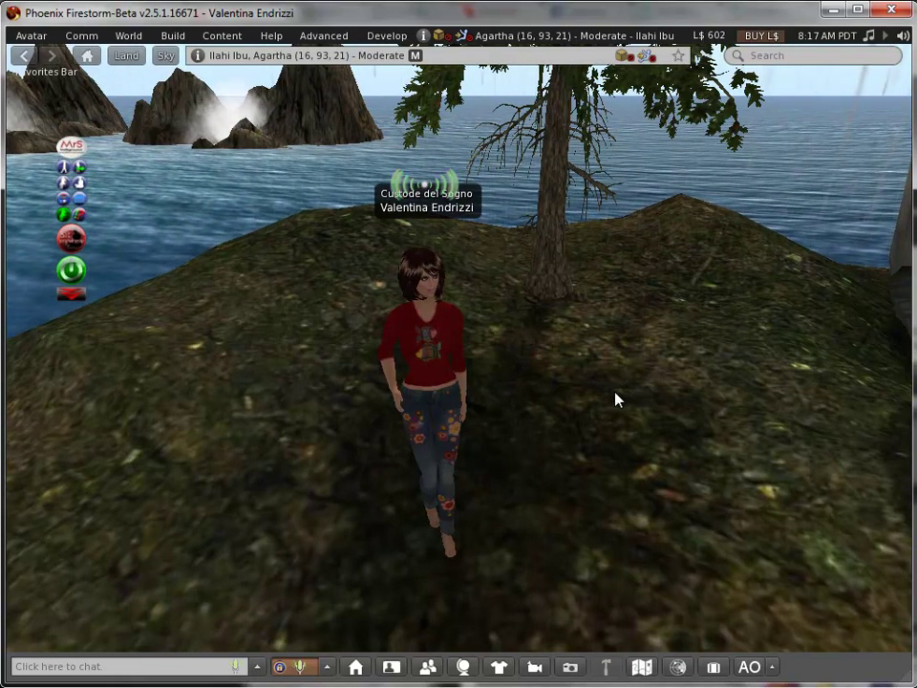
- Detach the worn animation overrider HUD from the avatar
left_click_drag(459, 329, 460, 363)
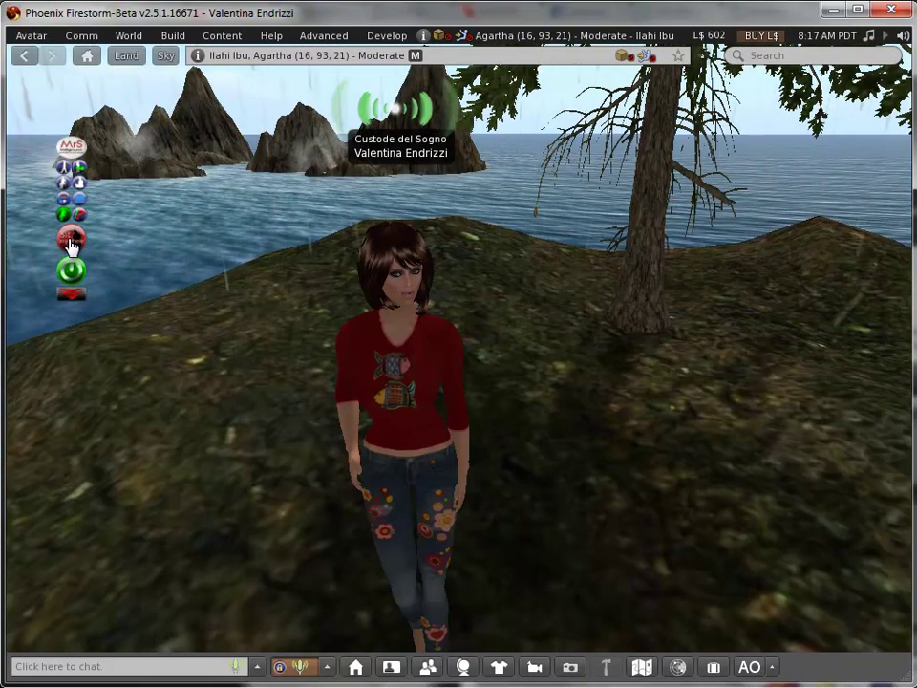
left_click(71, 244)
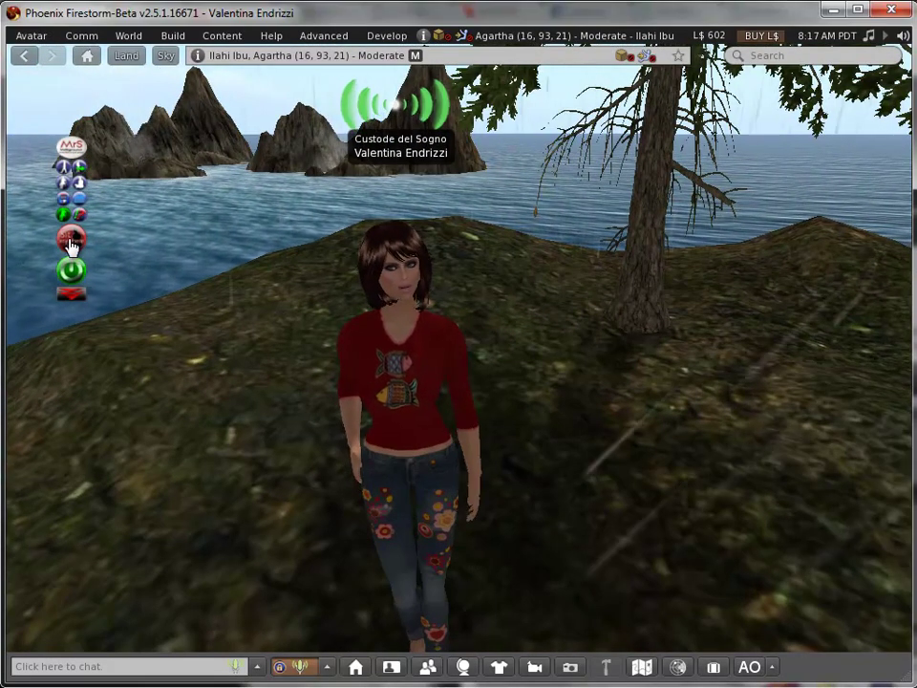
right_click(74, 245)
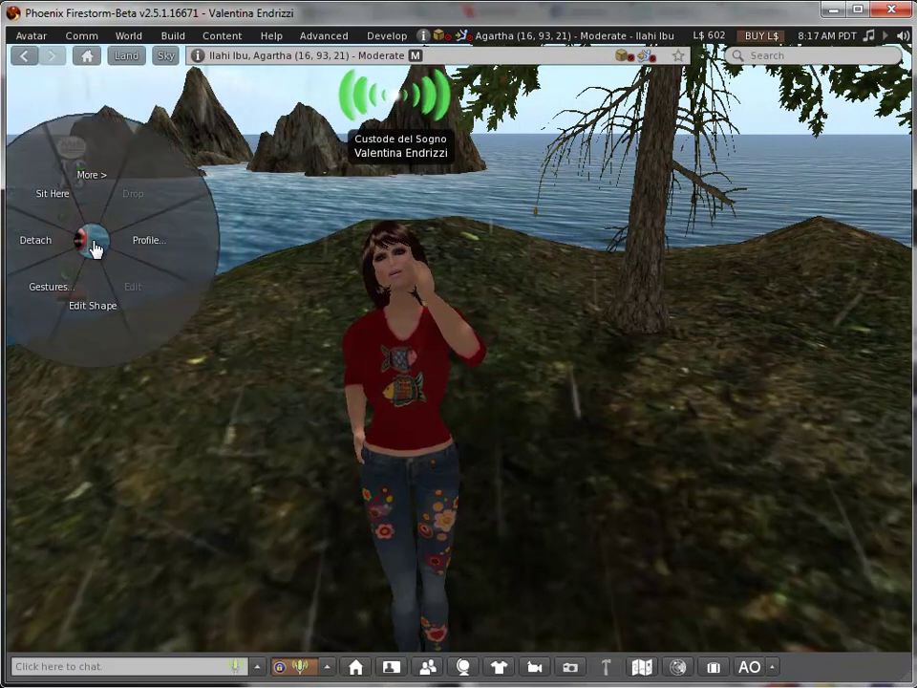
left_click(45, 245)
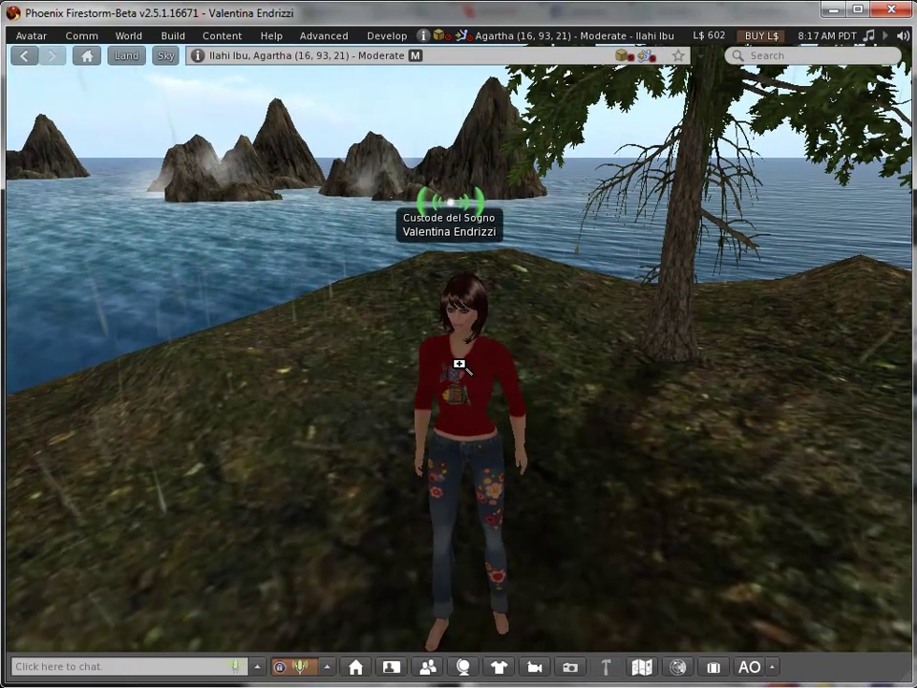
- Create a box on the ground beside the avatar and close the build window
right_click(237, 493)
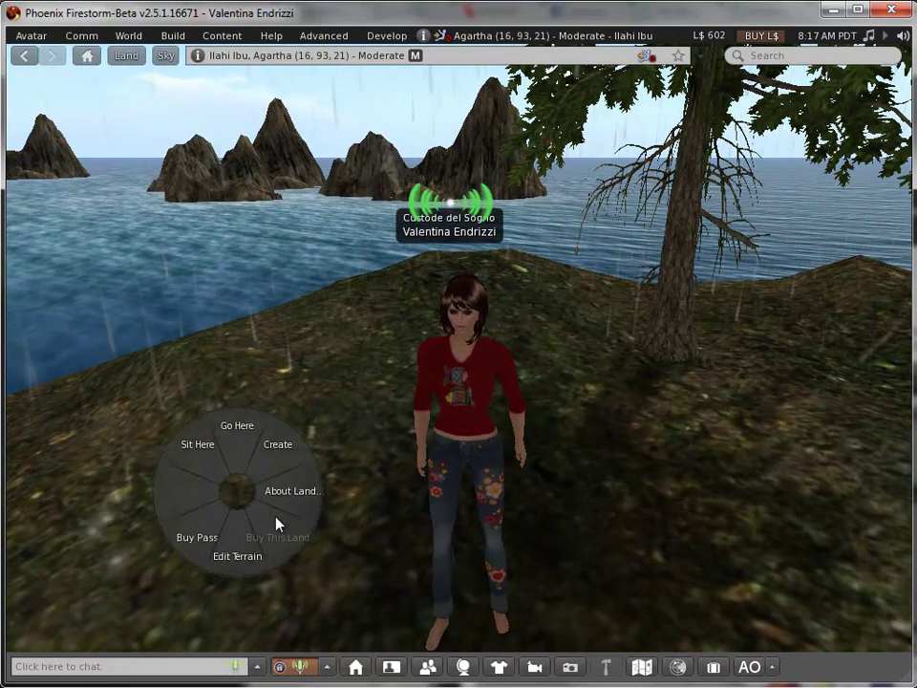
left_click(267, 469)
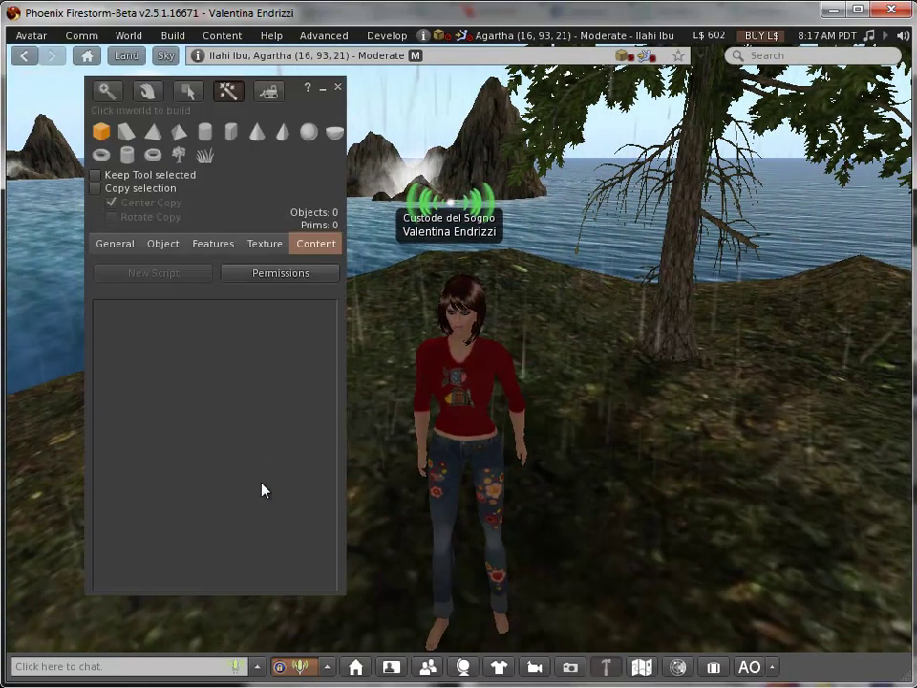
left_click_drag(292, 101, 8, 117)
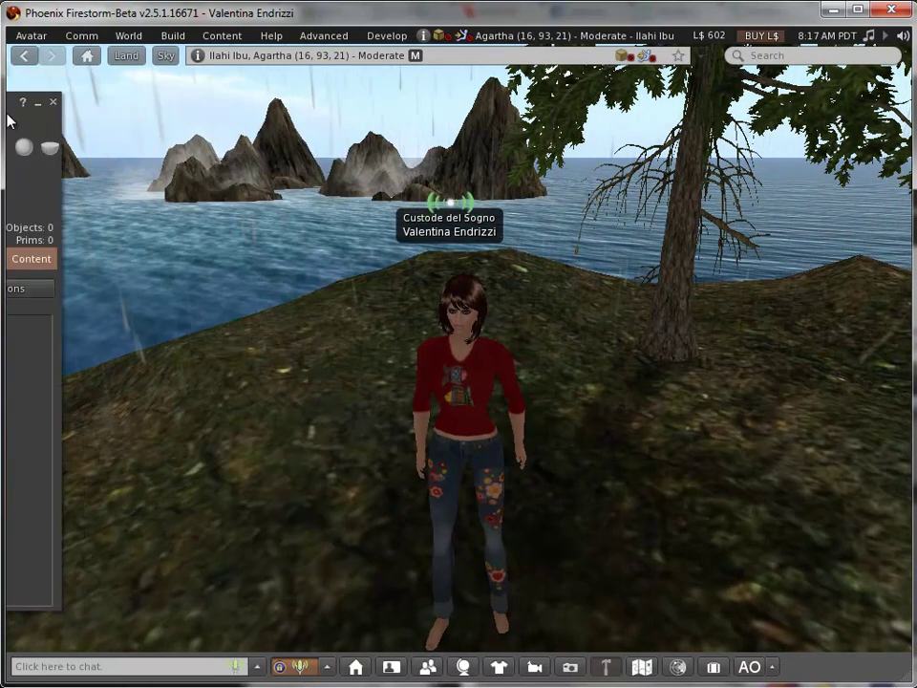
left_click(280, 493)
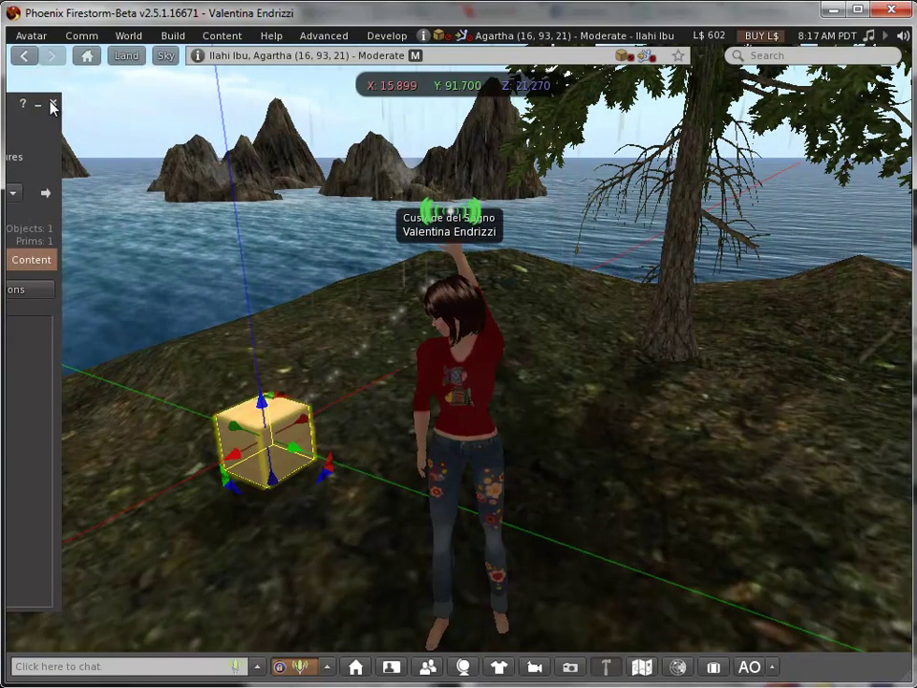
key("Escape")
- Rez the *Tuty's AO- Elite- animation overrider from the inventory on top of the box
key("ctrl+i")
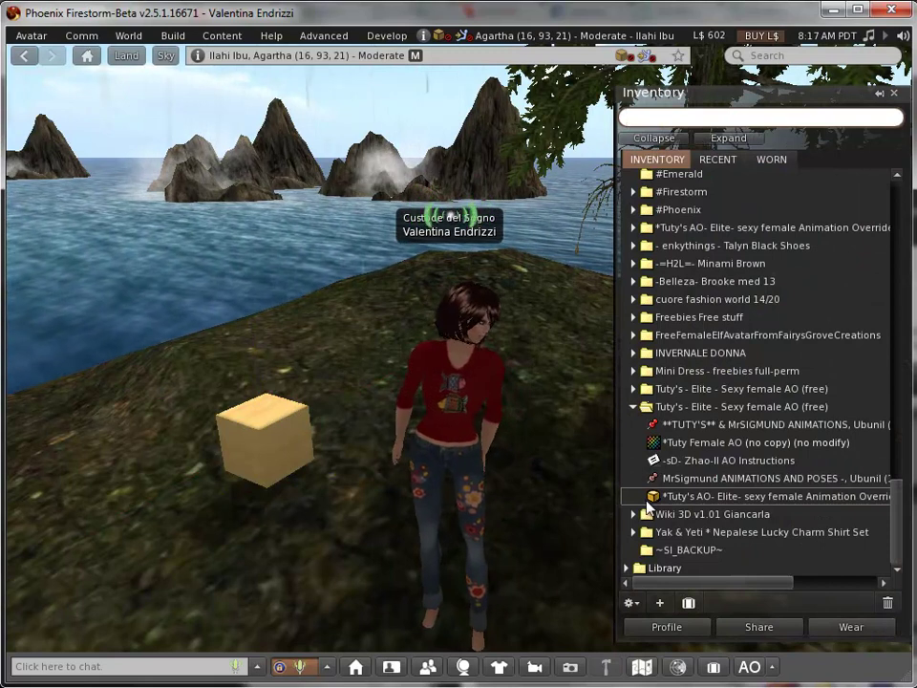
left_click_drag(651, 496, 270, 411)
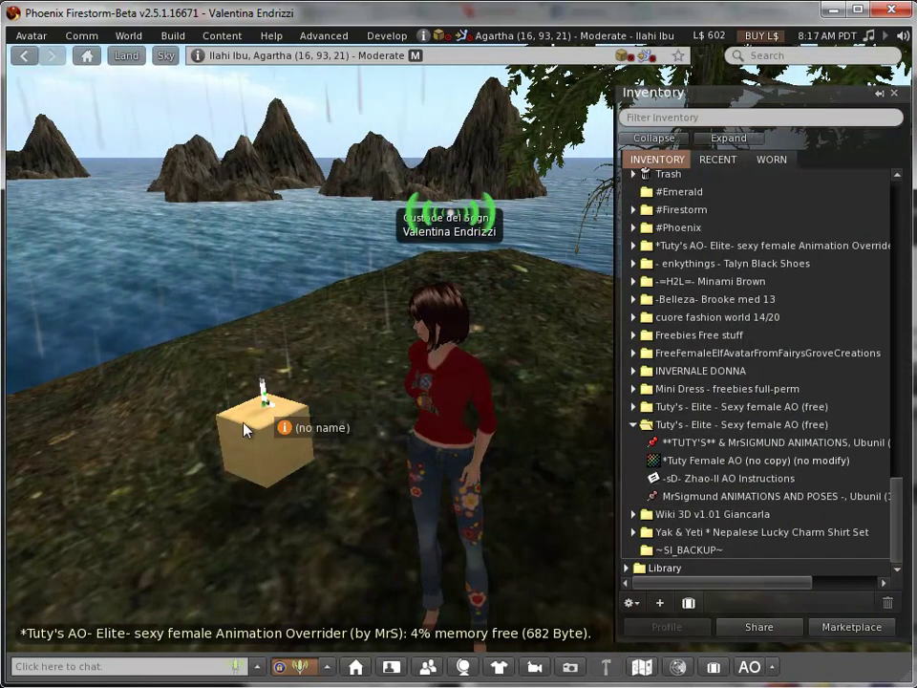
- Open the rezzed animation overrider's contents and examine its notecard and animations
left_click_drag(265, 406, 460, 363)
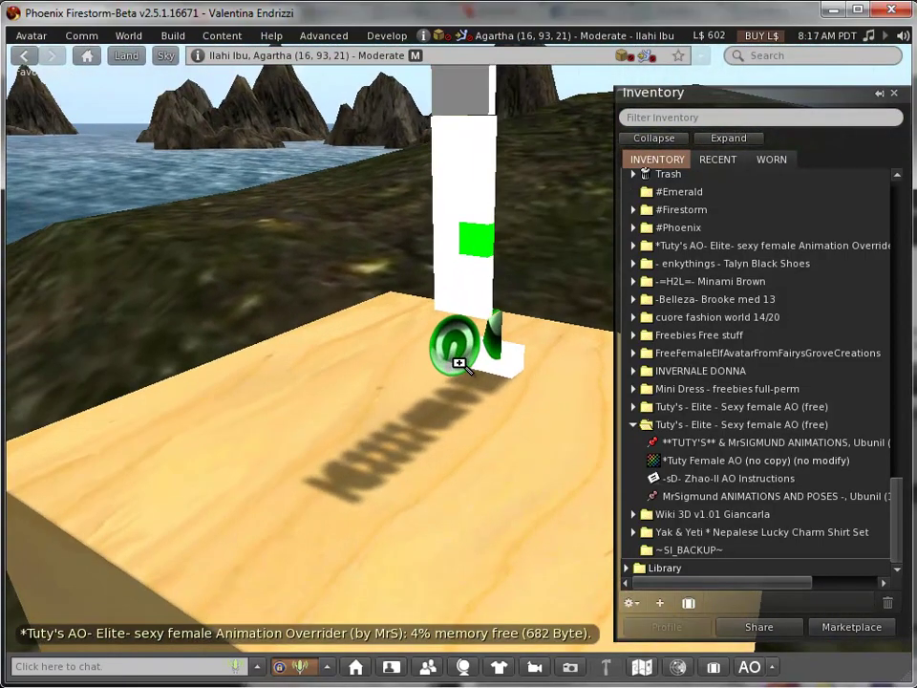
right_click(458, 192)
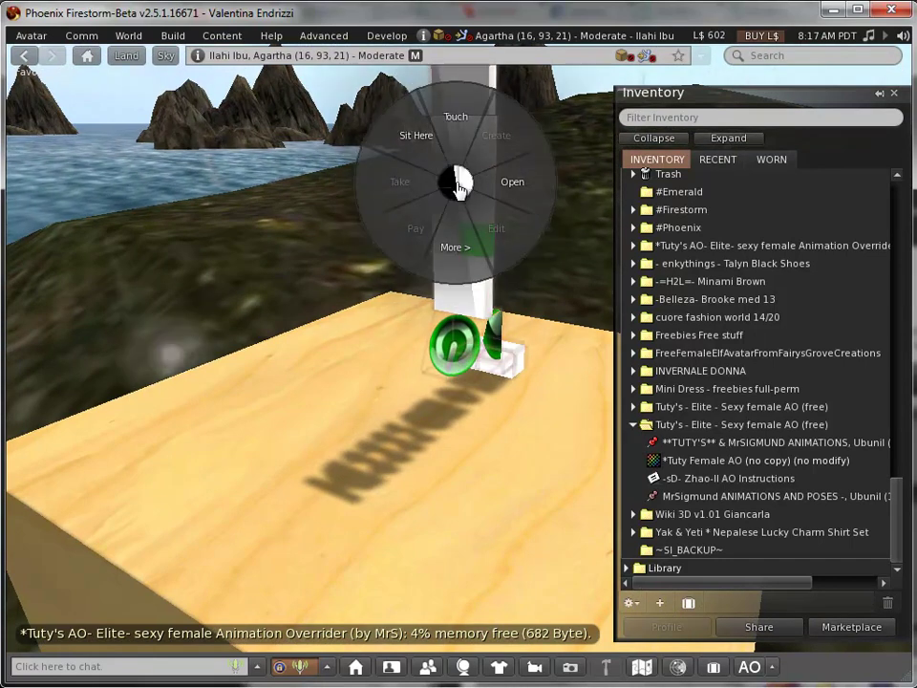
left_click(511, 182)
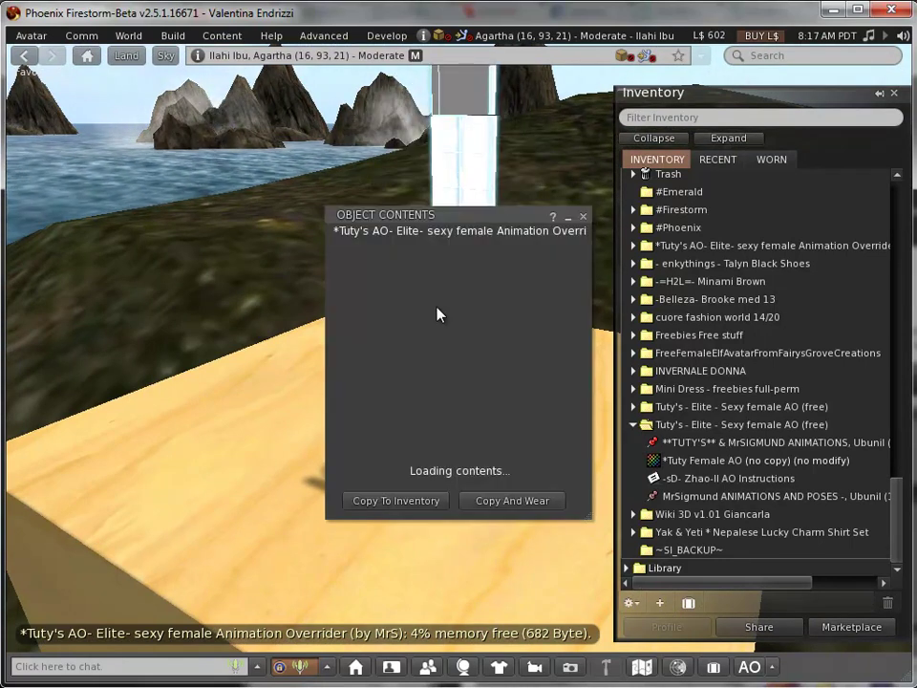
left_click_drag(477, 218, 303, 221)
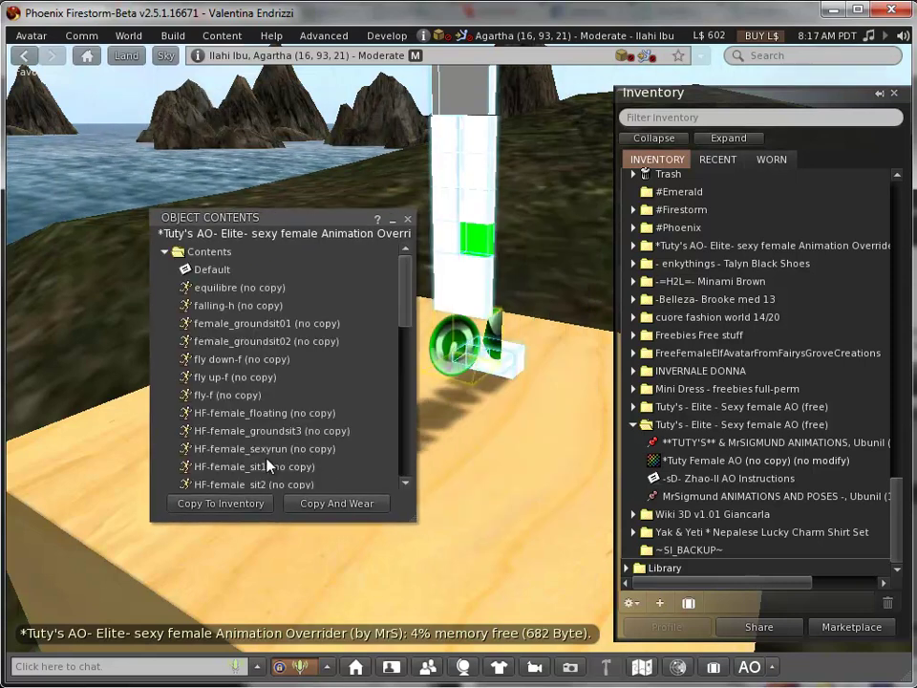
left_click_drag(404, 301, 370, 303)
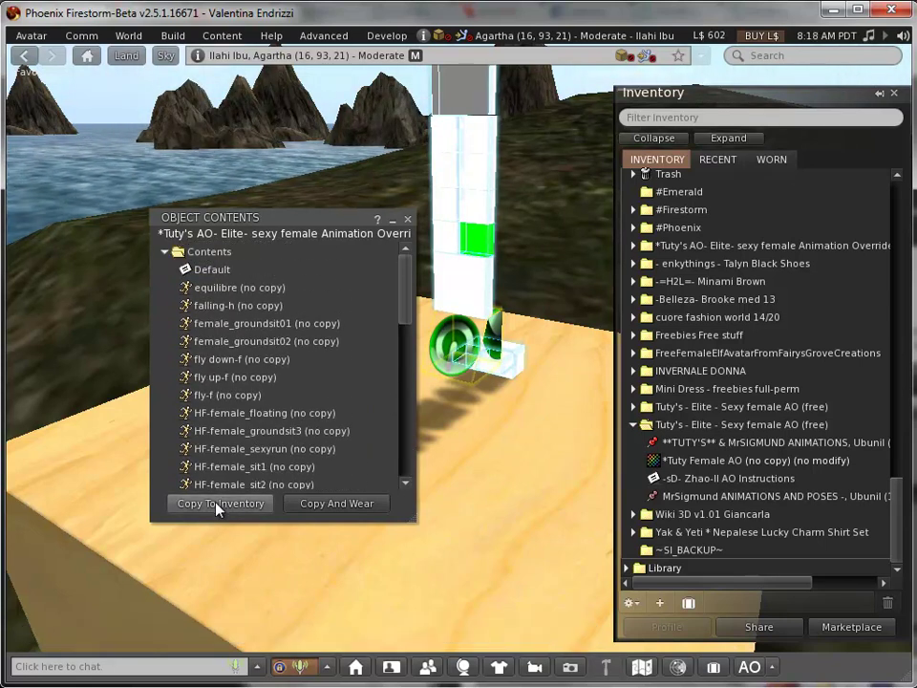
- Close the object contents and take the rezzed animation overrider back into the inventory
left_click(409, 221)
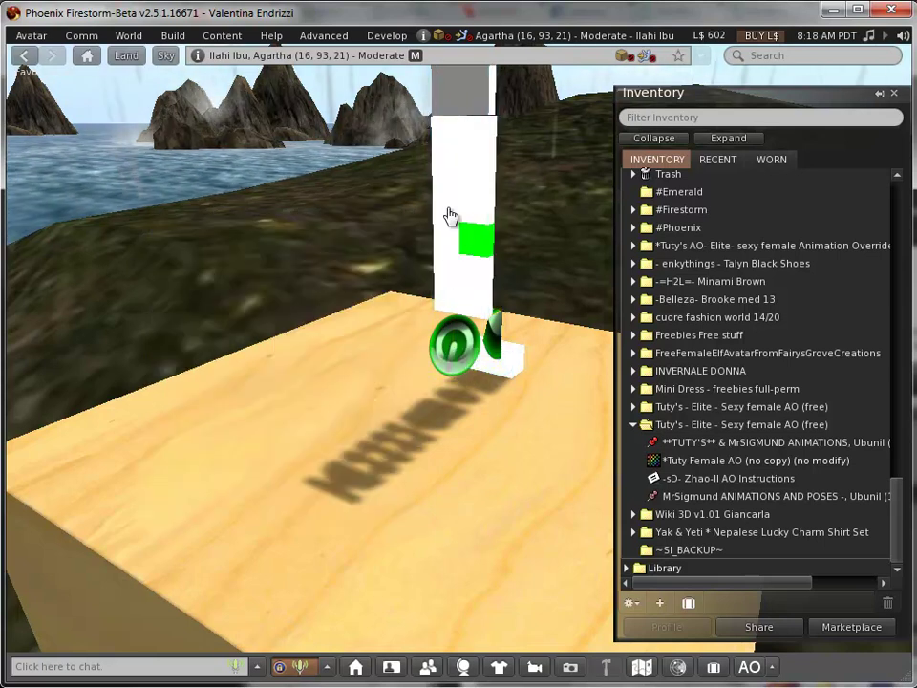
right_click(447, 206)
left_click(395, 218)
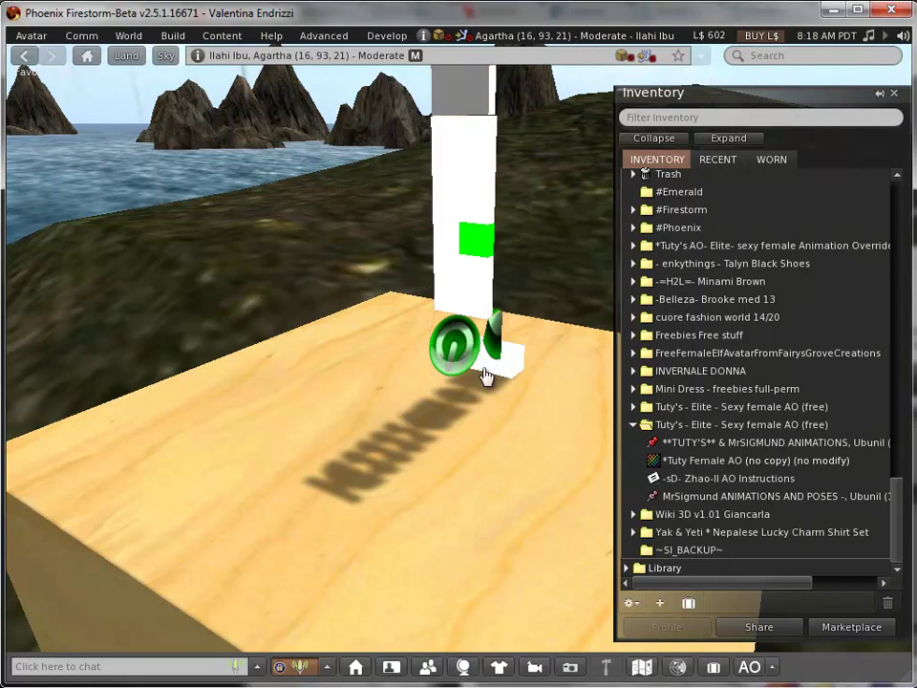
- Examine the Default notecard, animations and ZHAO-II scripts in the unpacked *Tuty's AO- Elite- inventory folder
left_click(633, 406)
left_click_drag(904, 498, 885, 482)
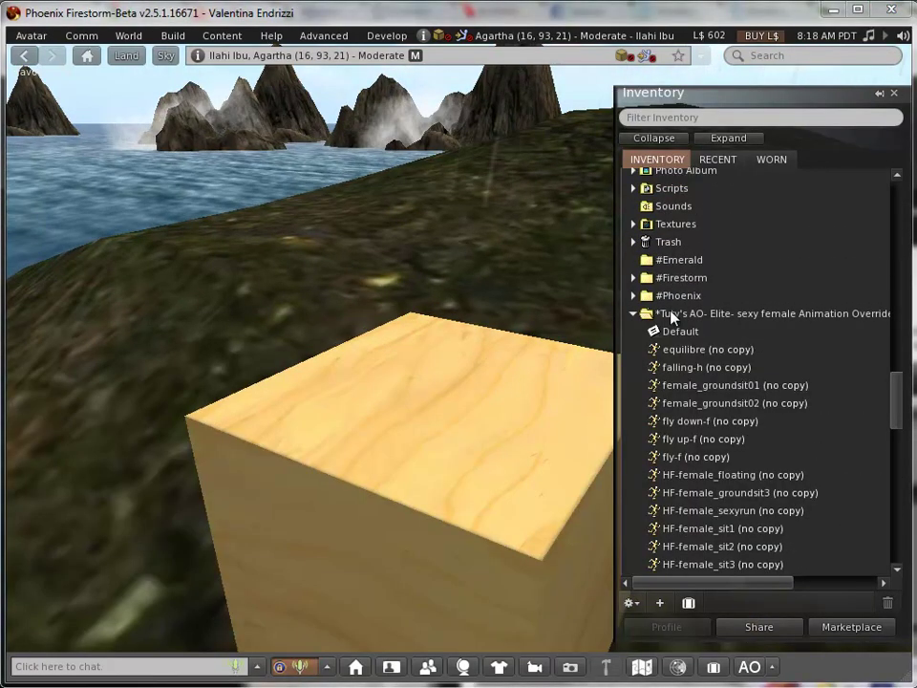
left_click(672, 316)
left_click_drag(898, 416, 889, 483)
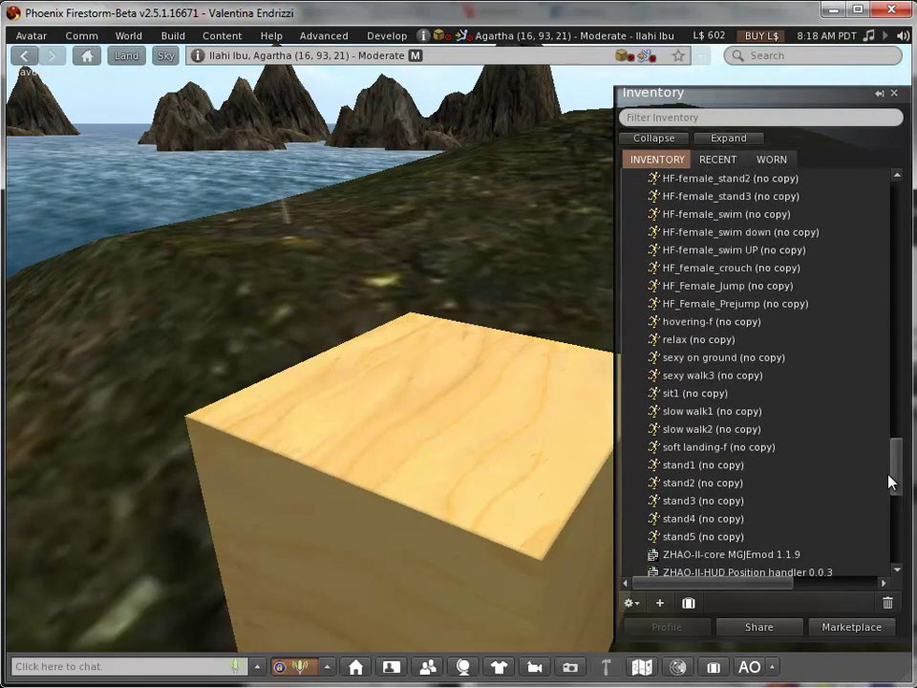
scroll(769, 406, "up", 7)
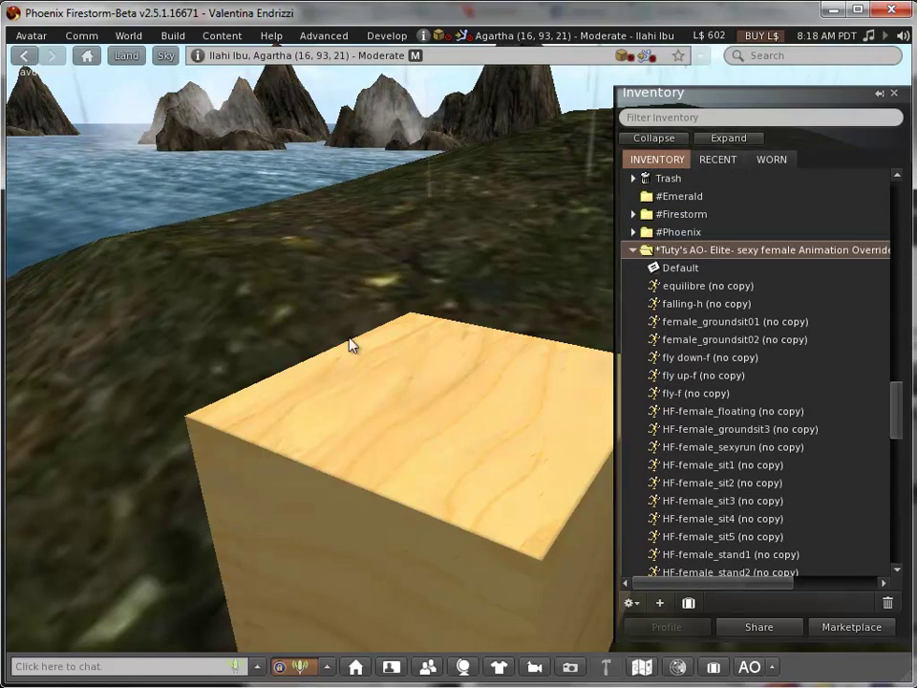
mouse_move(900, 413)
left_mouse_down()
mouse_move(894, 364)
mouse_move(894, 463)
mouse_move(892, 361)
mouse_move(896, 395)
left_mouse_up()
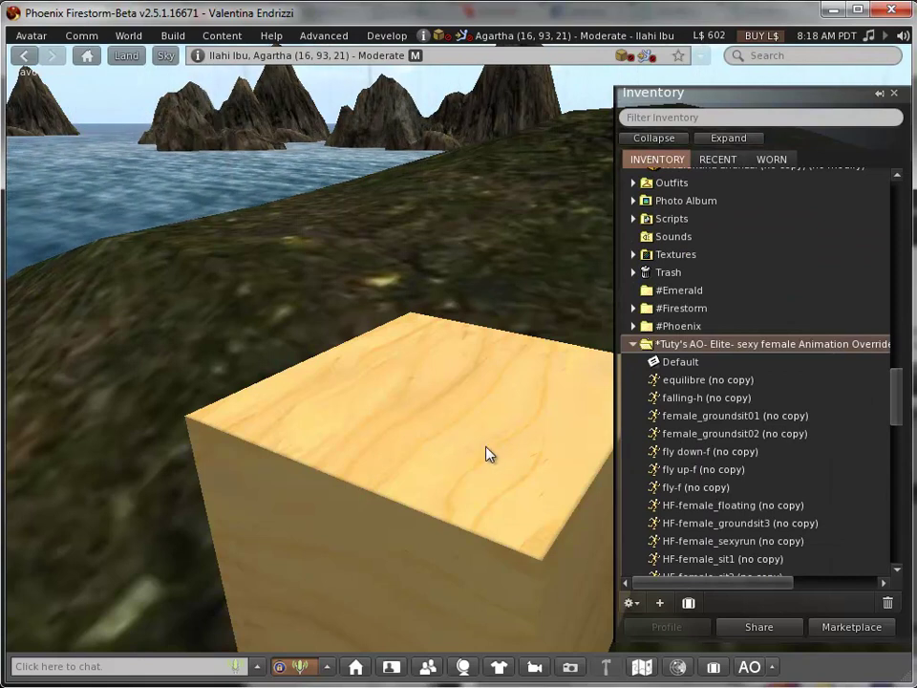
- Open the viewer's built-in Animation Overrider and look at the full configuration of the Default set
left_click(769, 669)
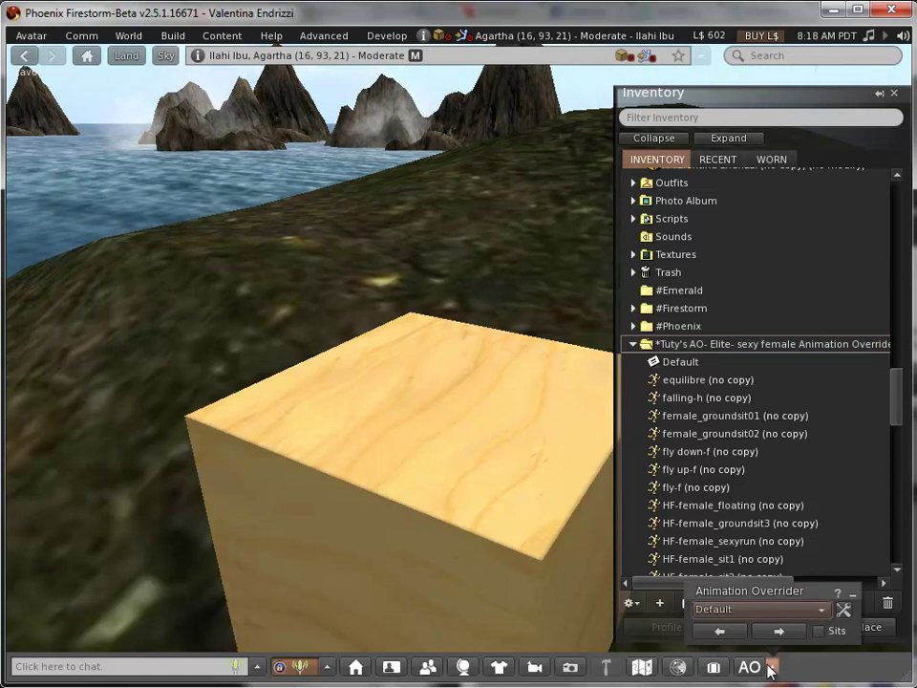
left_click(844, 610)
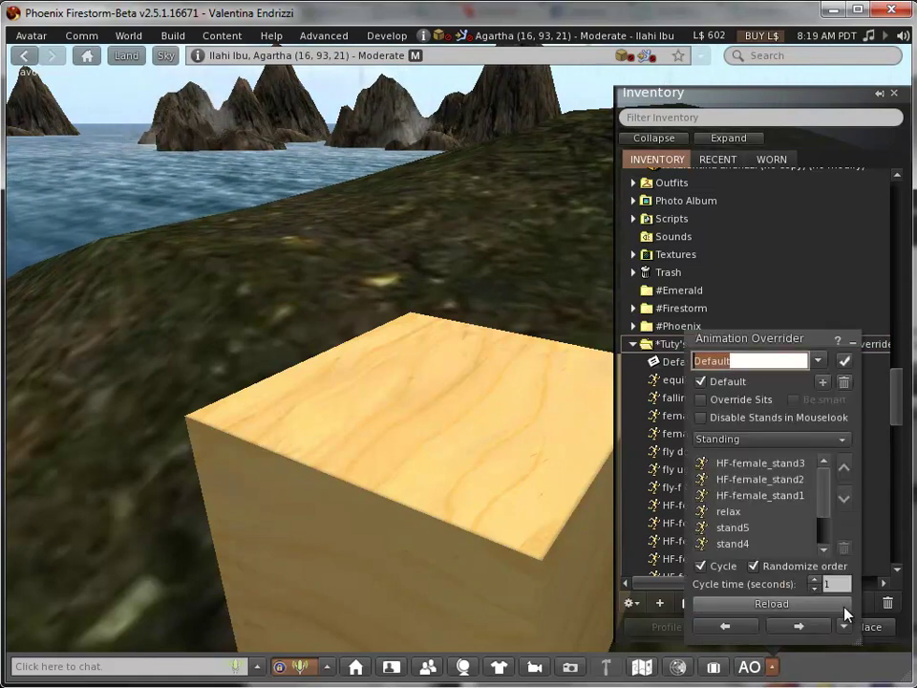
left_click(774, 669)
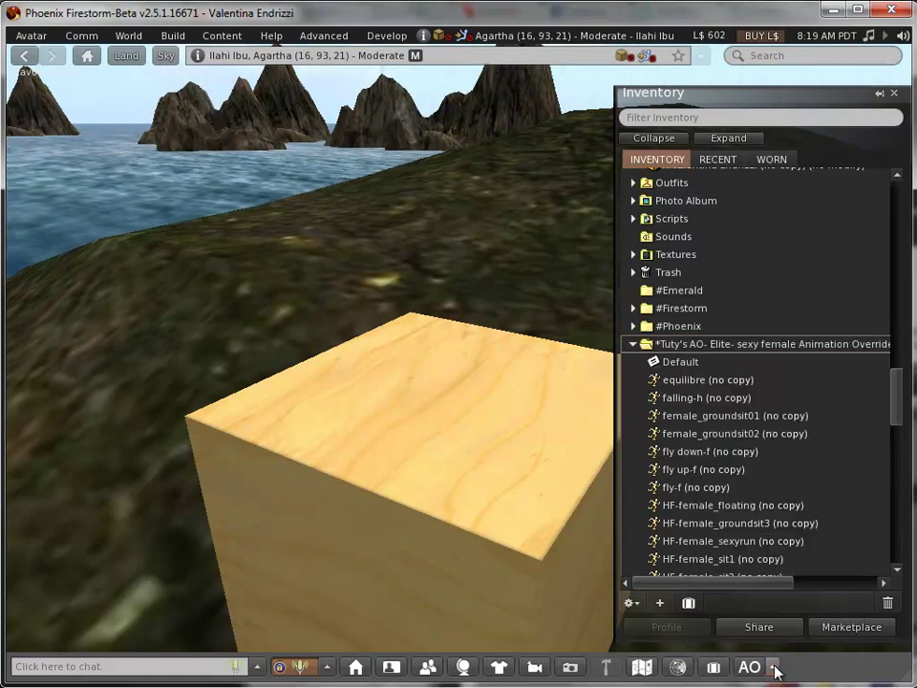
left_click(774, 669)
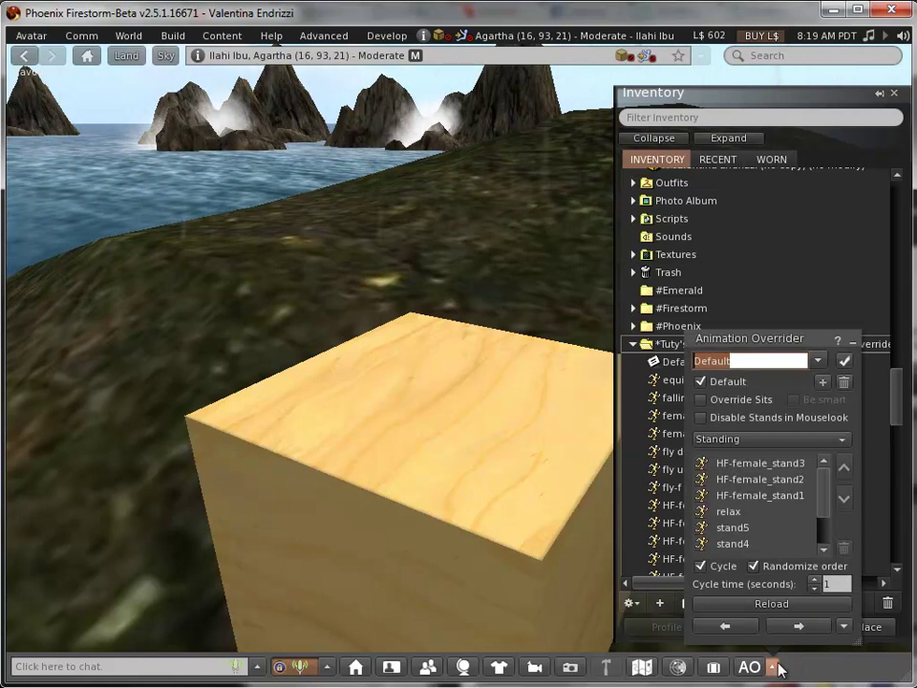
left_click(844, 361)
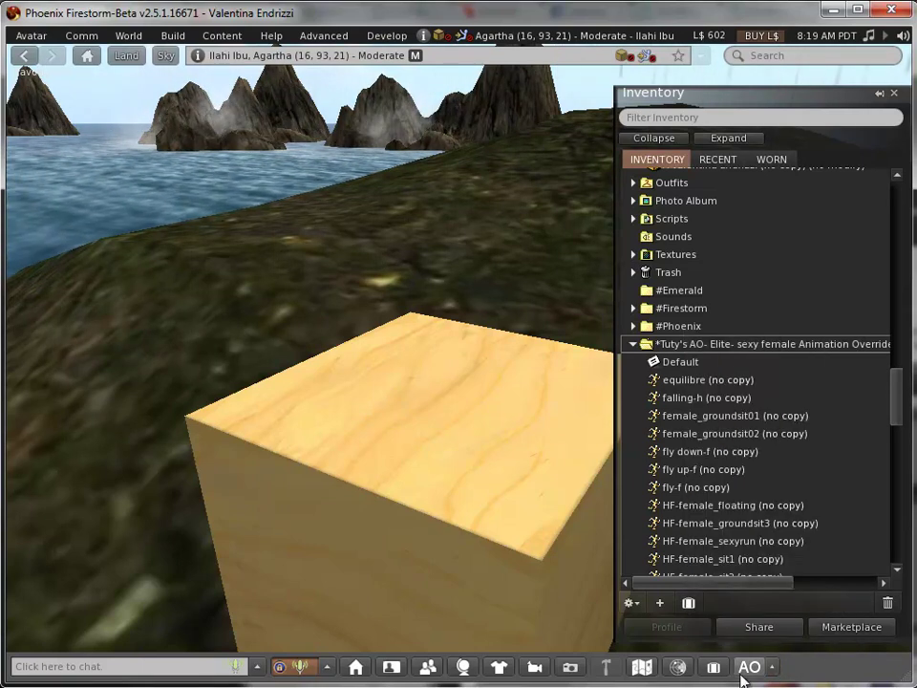
- Reopen the built-in Animation Overrider and reduce it to its compact view
left_click(773, 669)
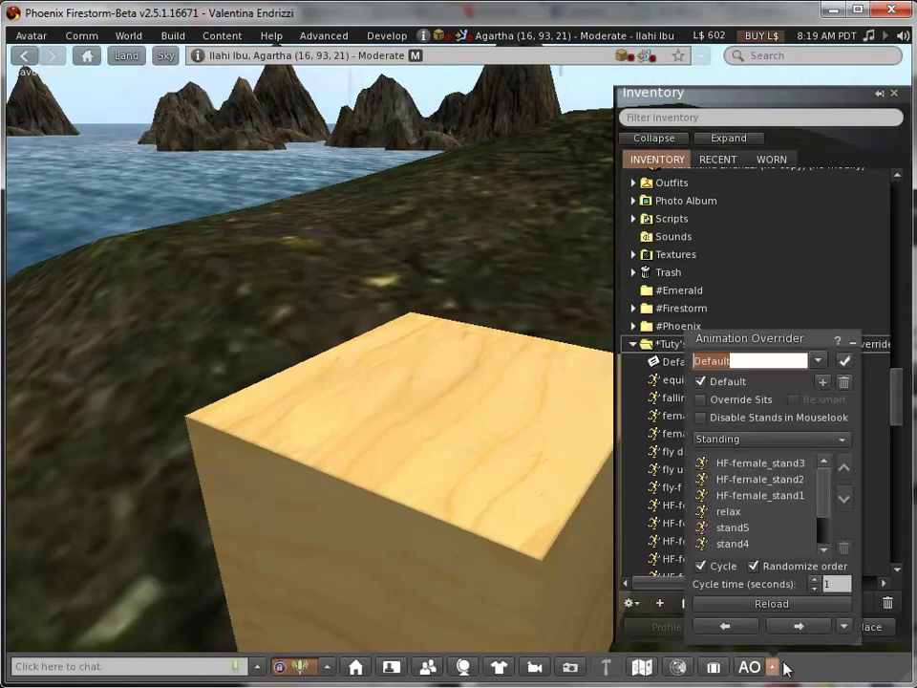
left_click(846, 626)
left_click(772, 669)
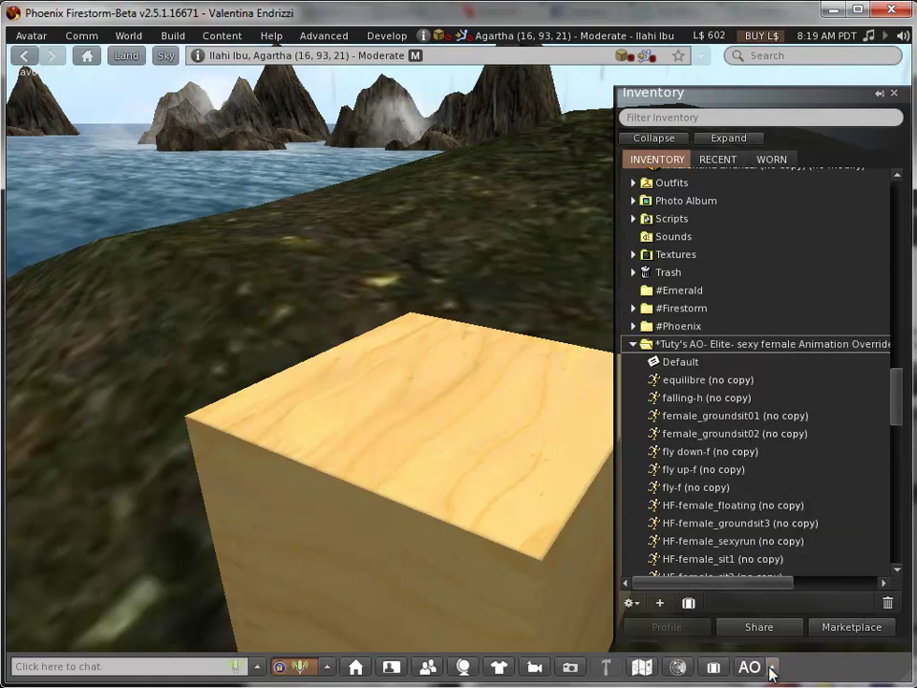
left_click(774, 669)
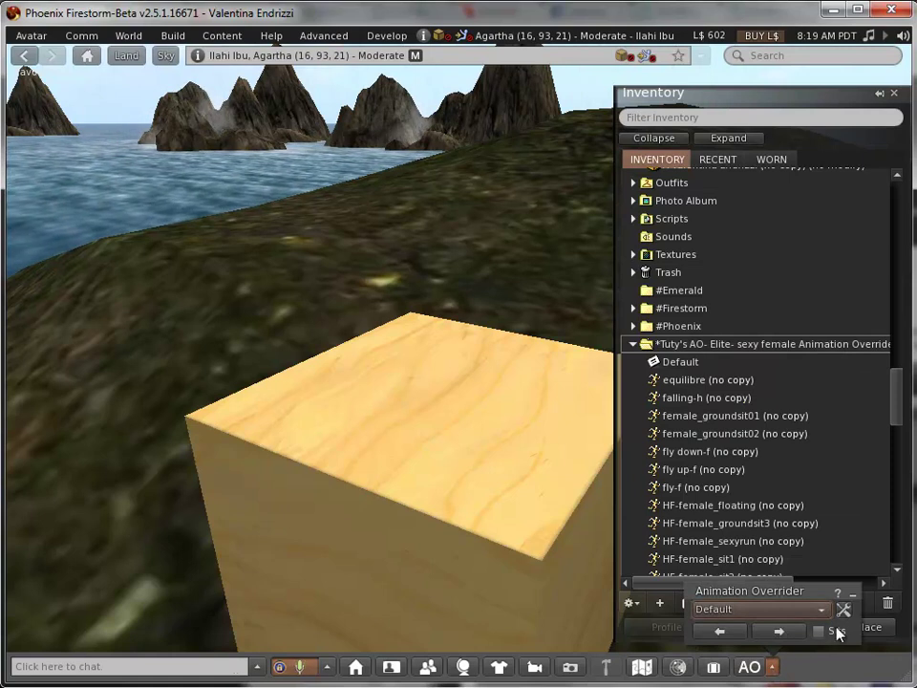
- Move the compact Animation Overrider clear of the inventory and check its list of AO sets
left_click_drag(762, 598, 272, 513)
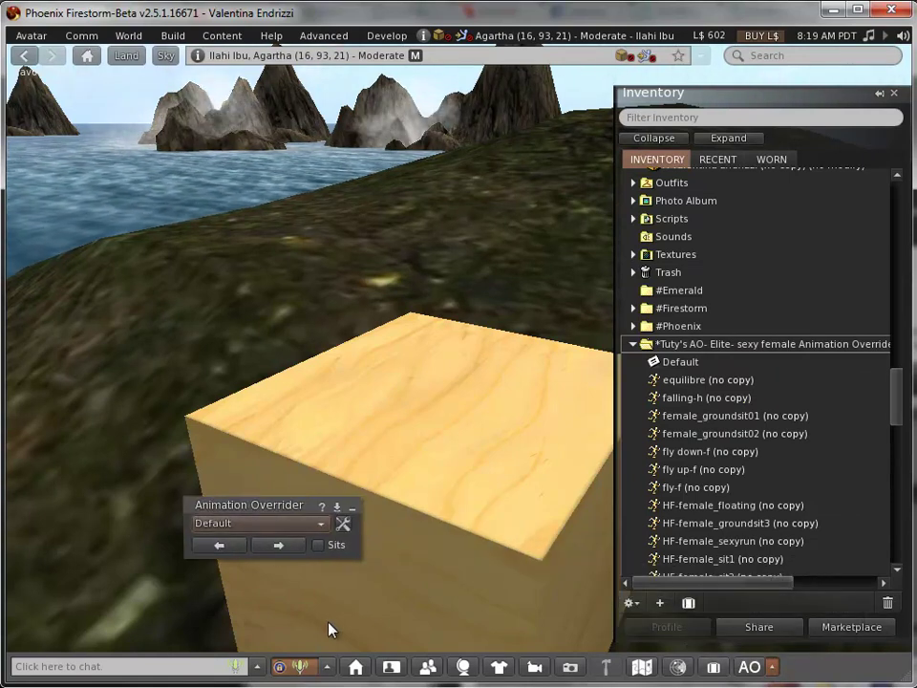
left_click(319, 528)
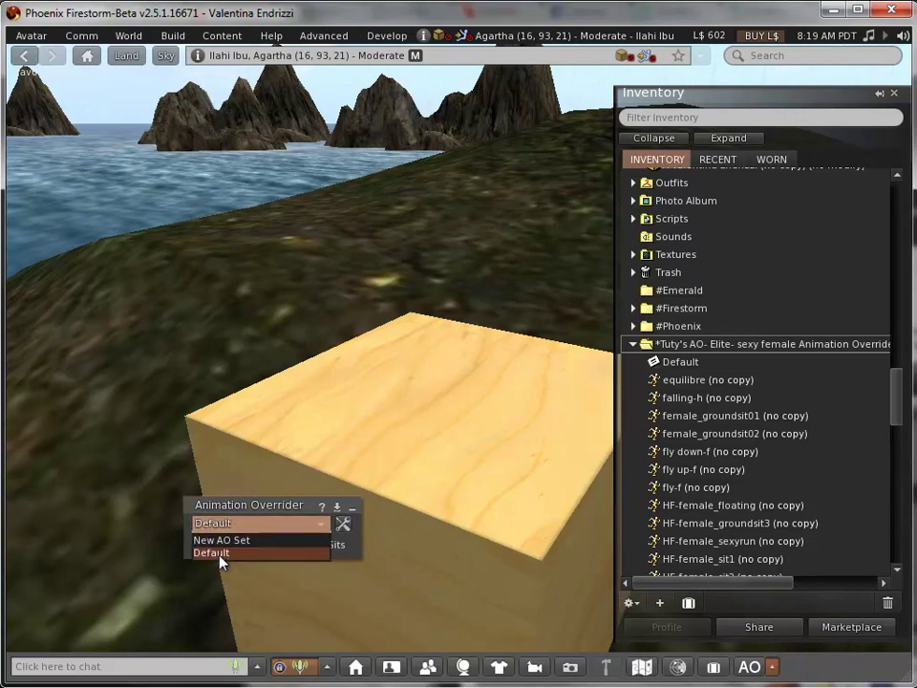
left_click(326, 525)
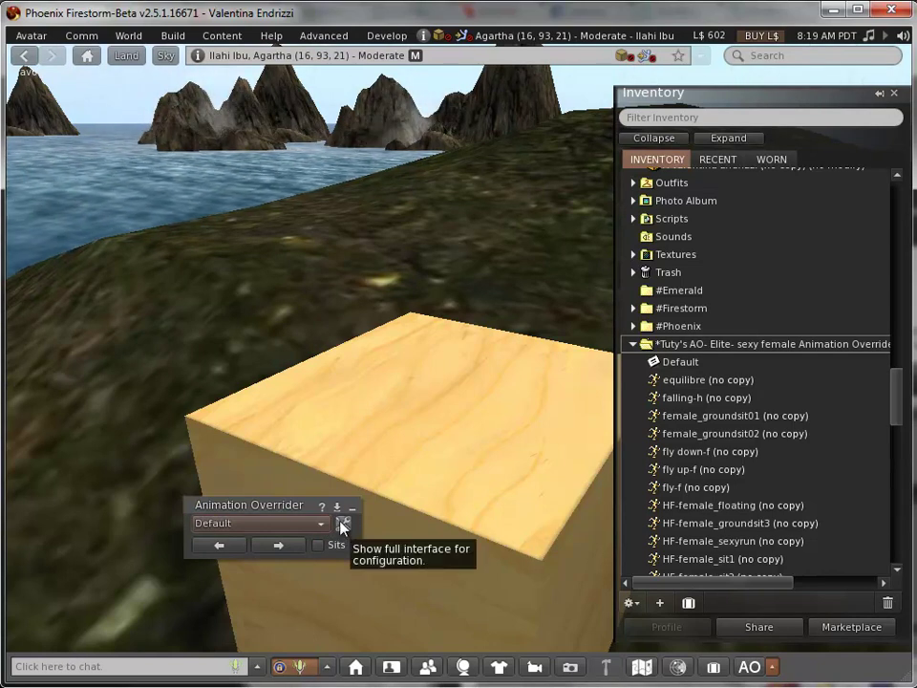
- Expand the Animation Overrider to its full configuration and examine the Default set's Standing animations alongside the Default notecard in the inventory
left_click(346, 529)
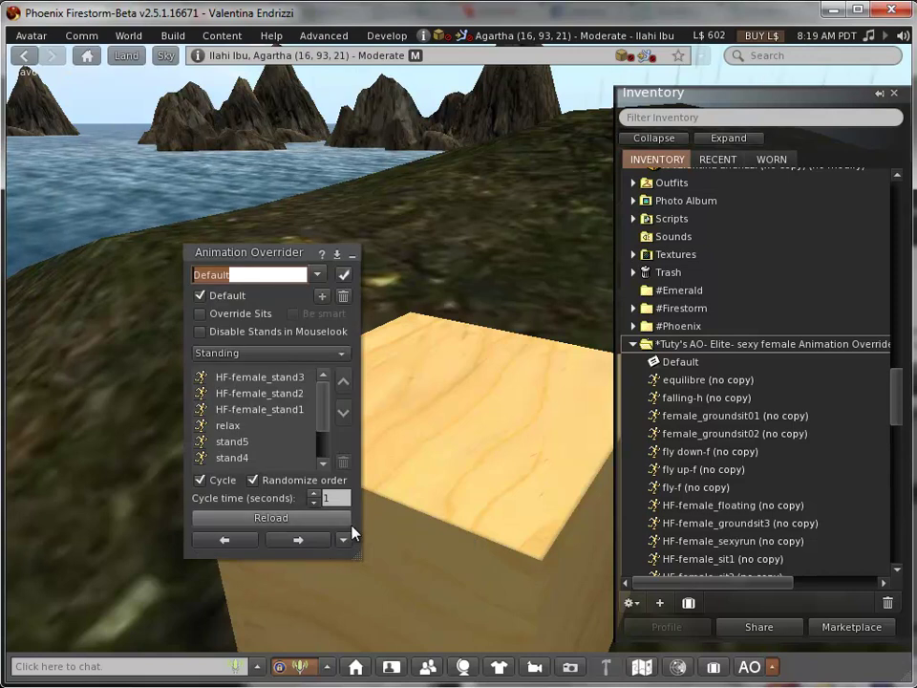
left_click_drag(274, 267, 291, 302)
left_click(324, 446)
scroll(339, 449, "down", 1)
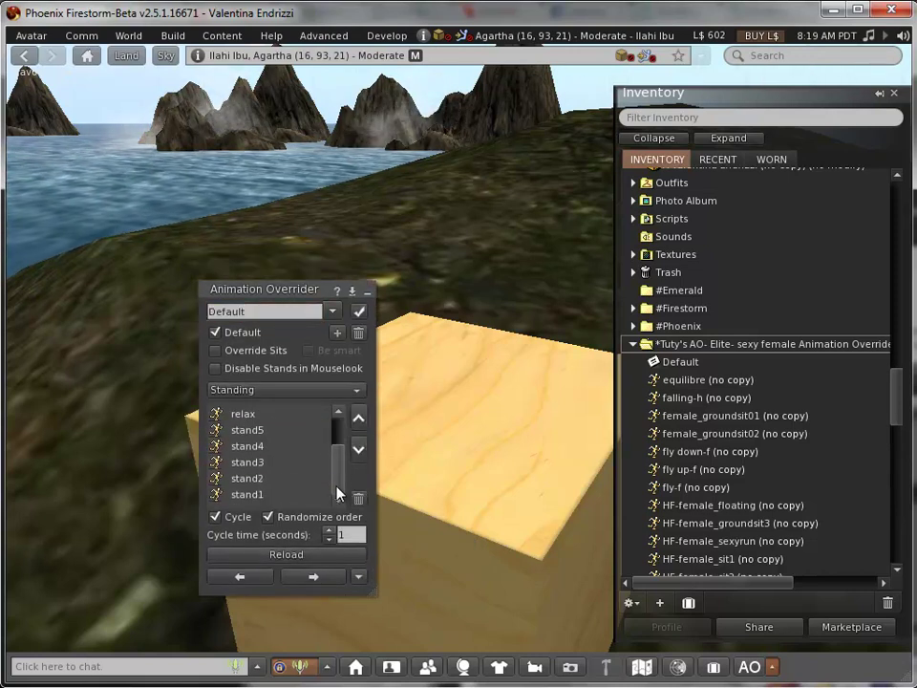
scroll(341, 445, "up", 1)
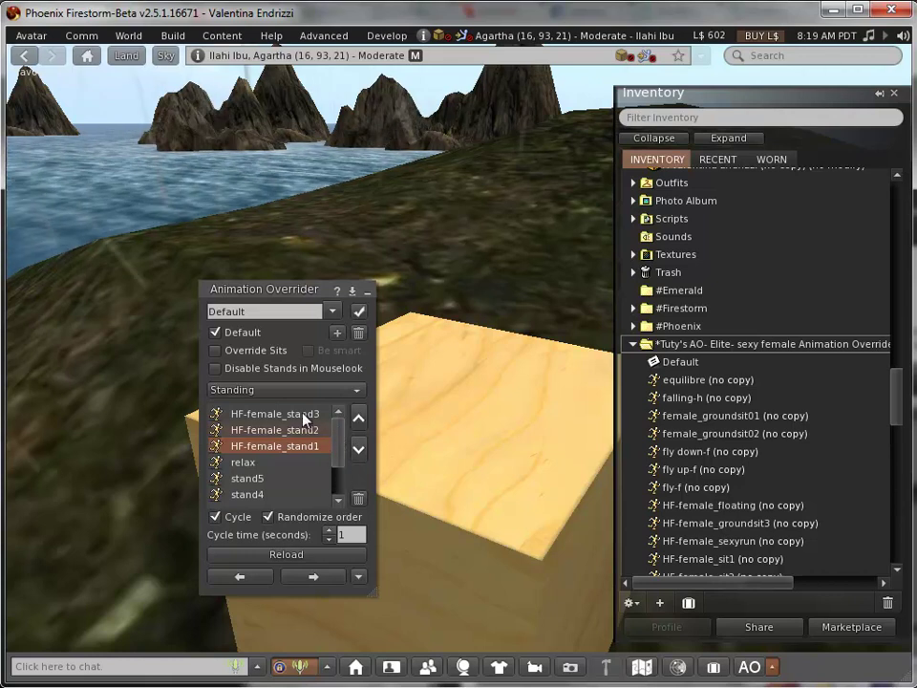
left_click(680, 363)
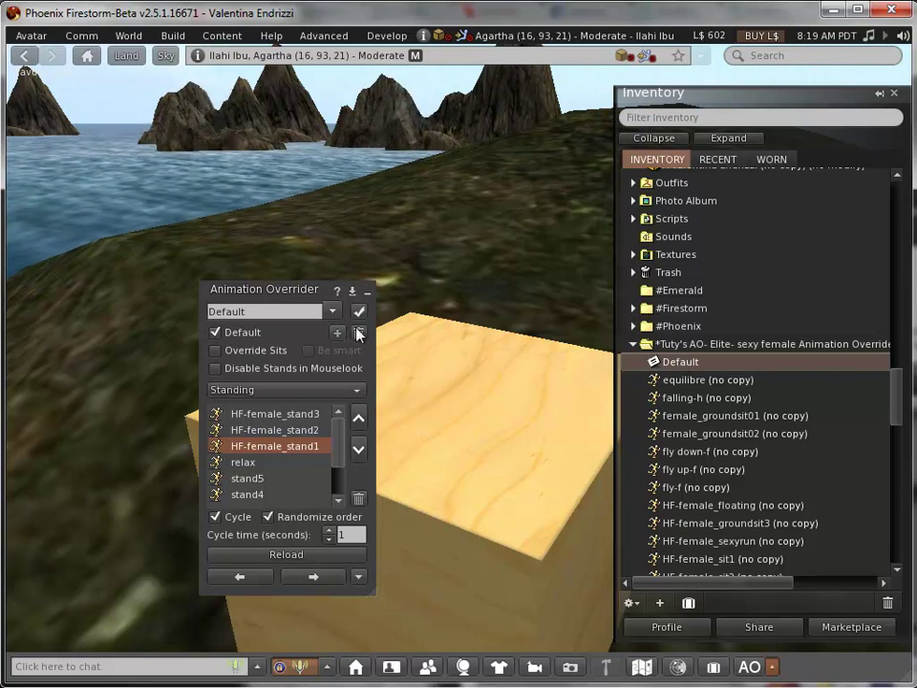
- Switch the Animation Overrider to New AO Set and try to rename it "nuovo ao"
left_click_drag(277, 294, 243, 306)
left_click(299, 327)
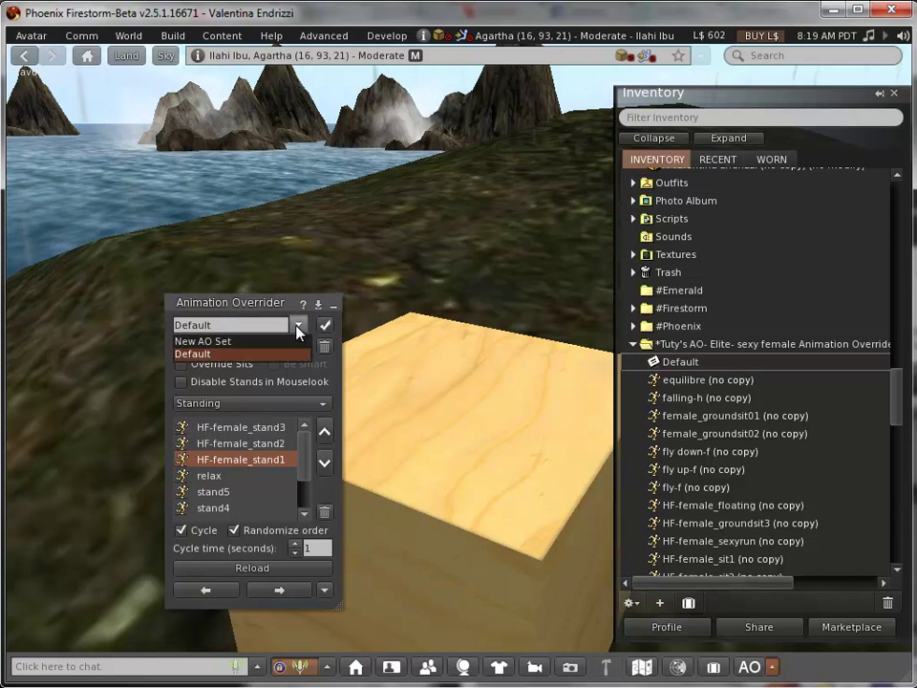
left_click(218, 343)
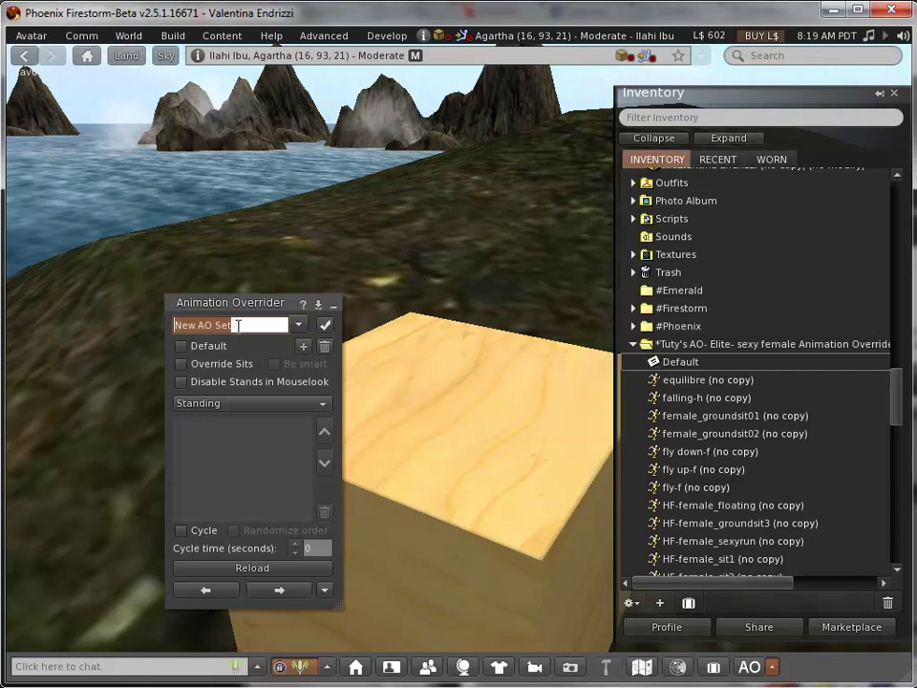
type("nuovo ao")
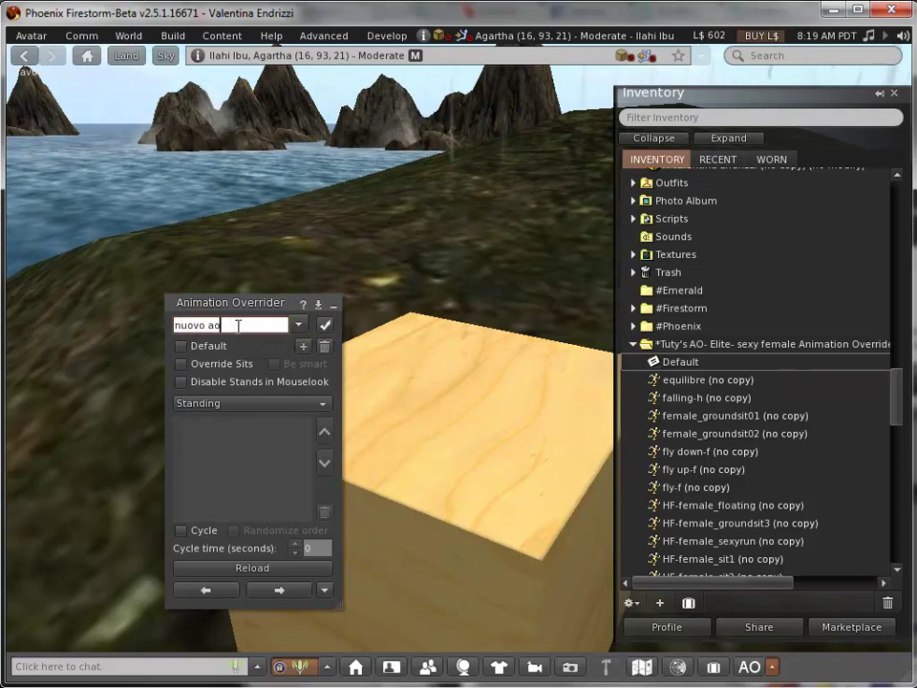
key("Return")
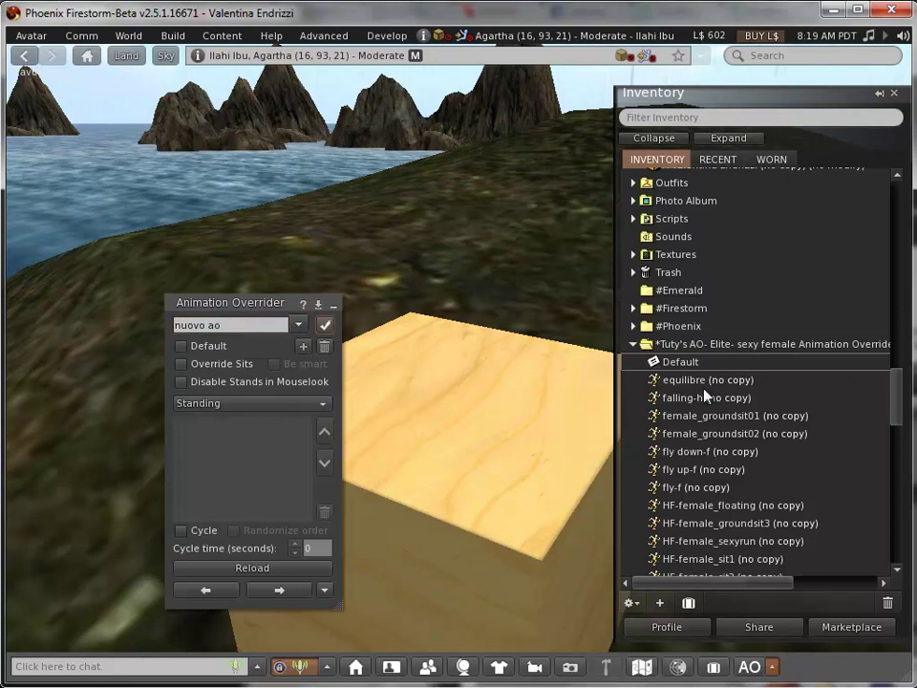
- Open the Default notecard from the unpacked folder, look through its animation assignments and close it
double_click(660, 364)
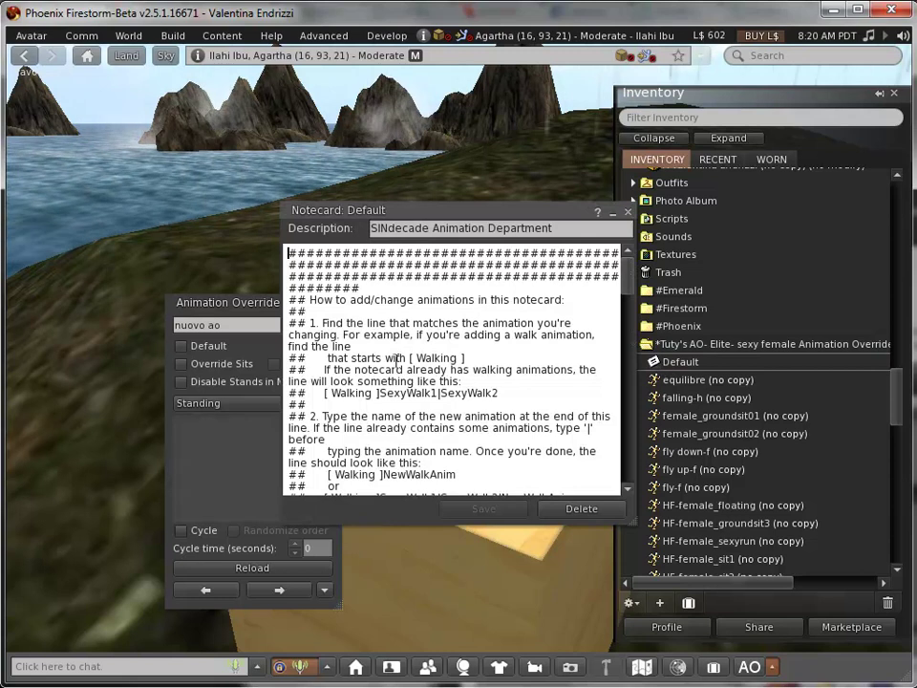
scroll(623, 277, "down", 10)
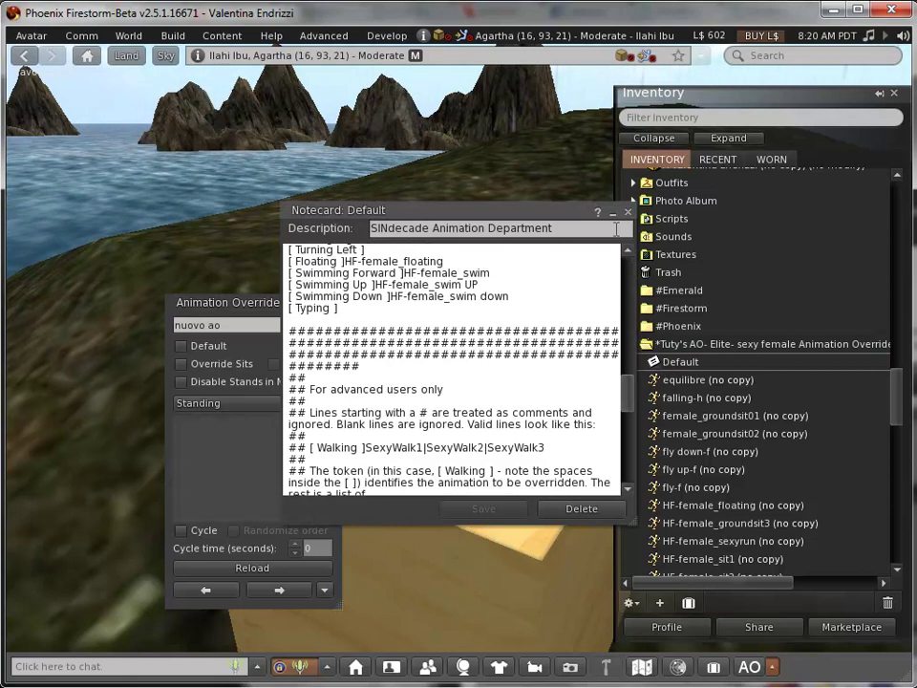
left_click(628, 212)
left_click_drag(664, 371, 576, 390)
left_click_drag(286, 459, 241, 468)
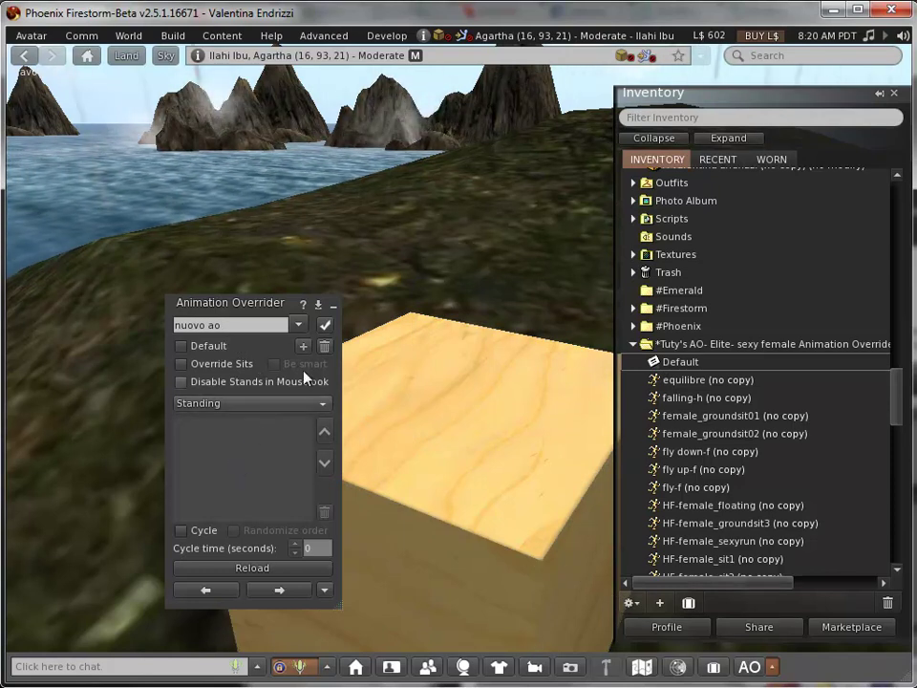
- Switch the Animation Overrider back to the Default set and look over its list of Standing animations
left_click(300, 326)
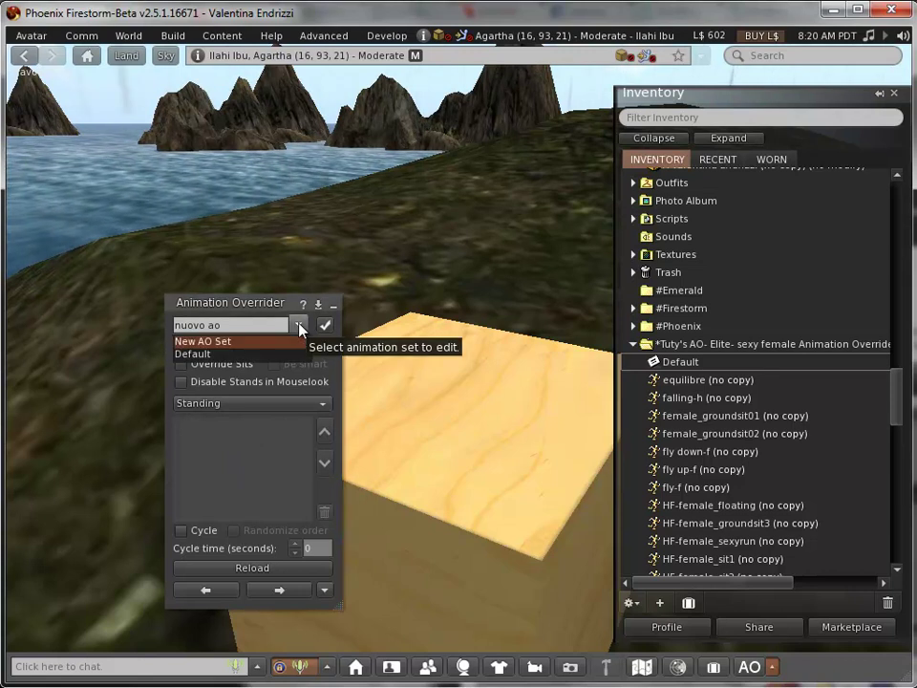
left_click(201, 355)
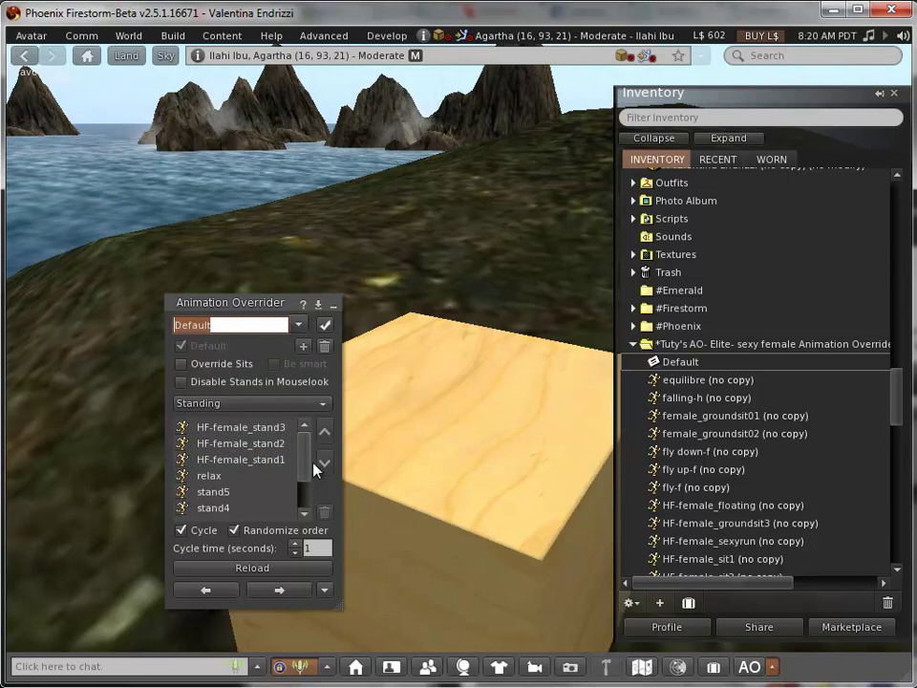
left_click_drag(303, 470, 240, 418)
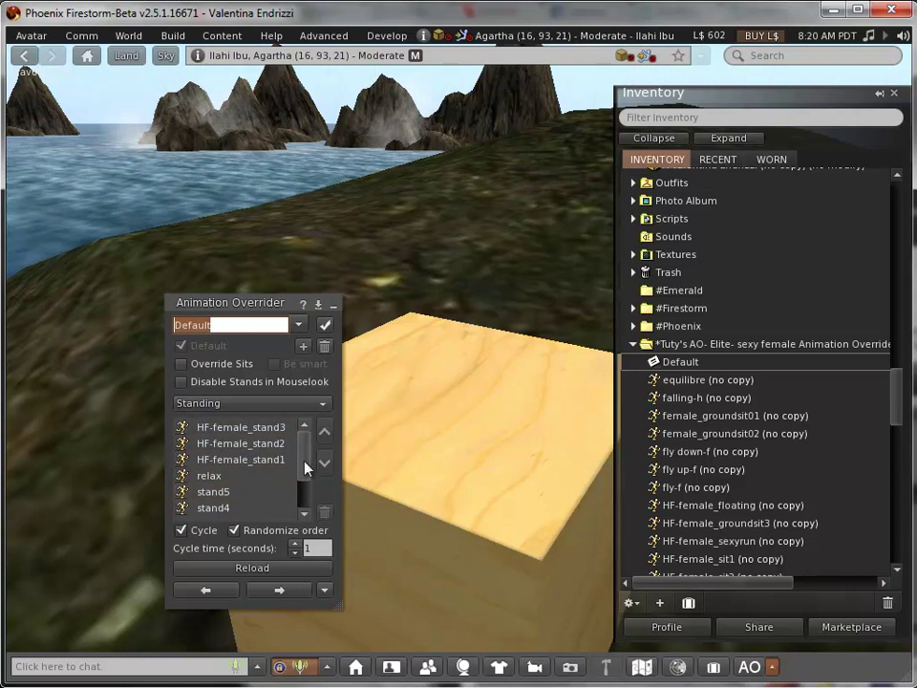
- For the Default set's Sitting state, enable Randomize order and set the cycle time to 5 seconds, leaving the overrider minimized
left_click(284, 403)
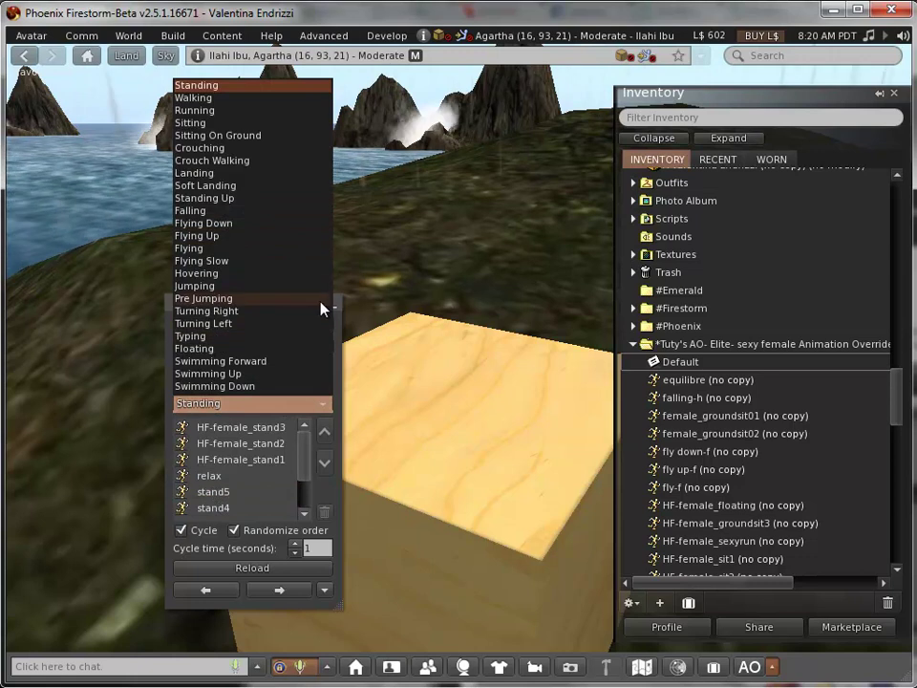
left_click(229, 124)
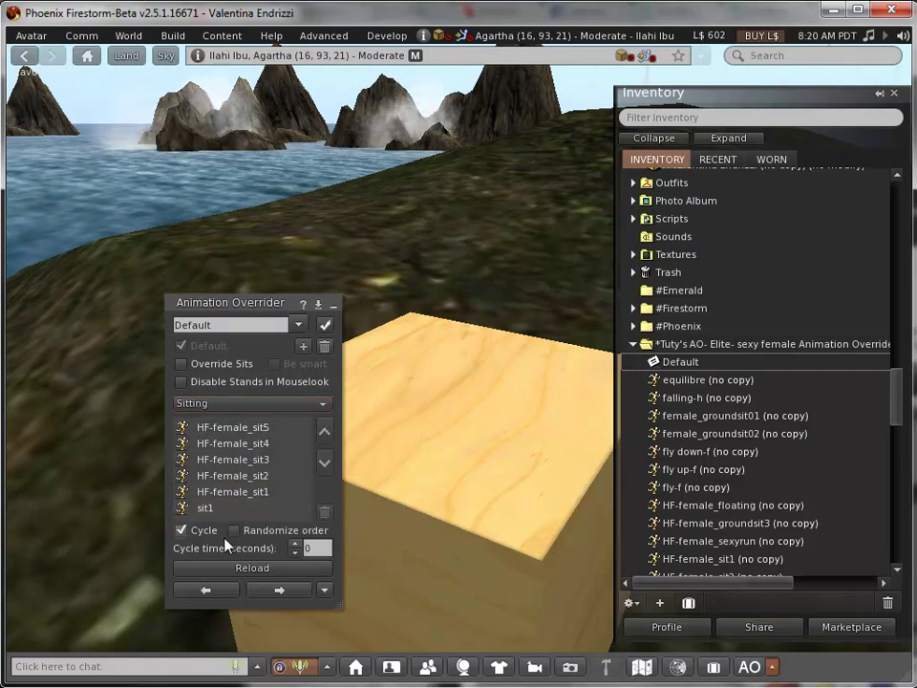
left_click(234, 532)
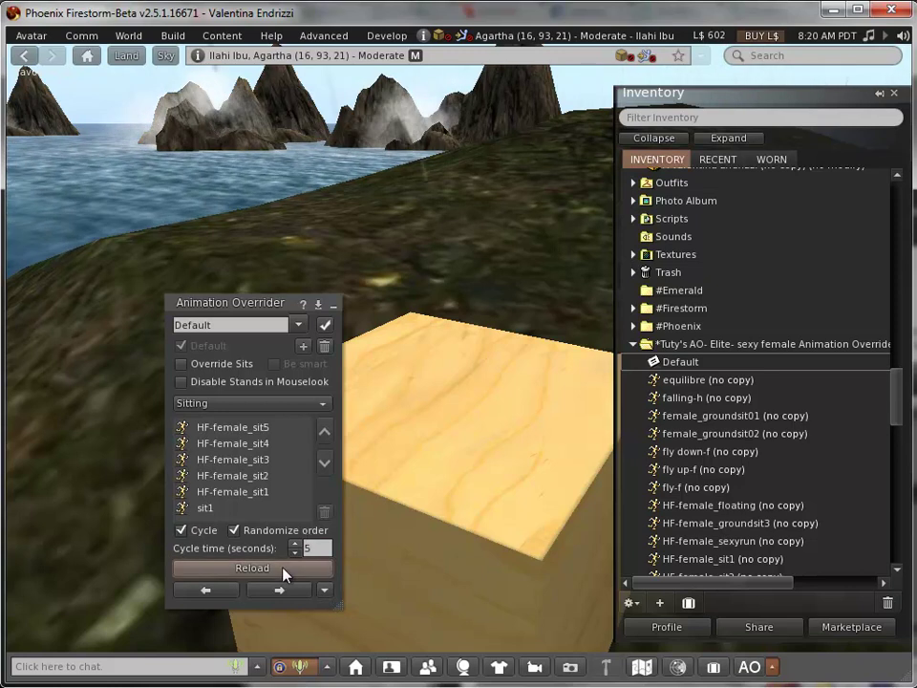
left_click(333, 305)
- Focus the camera on the avatar, fly it up above the waterfall and land it again to check the flying animations
left_click_drag(461, 376, 463, 364)
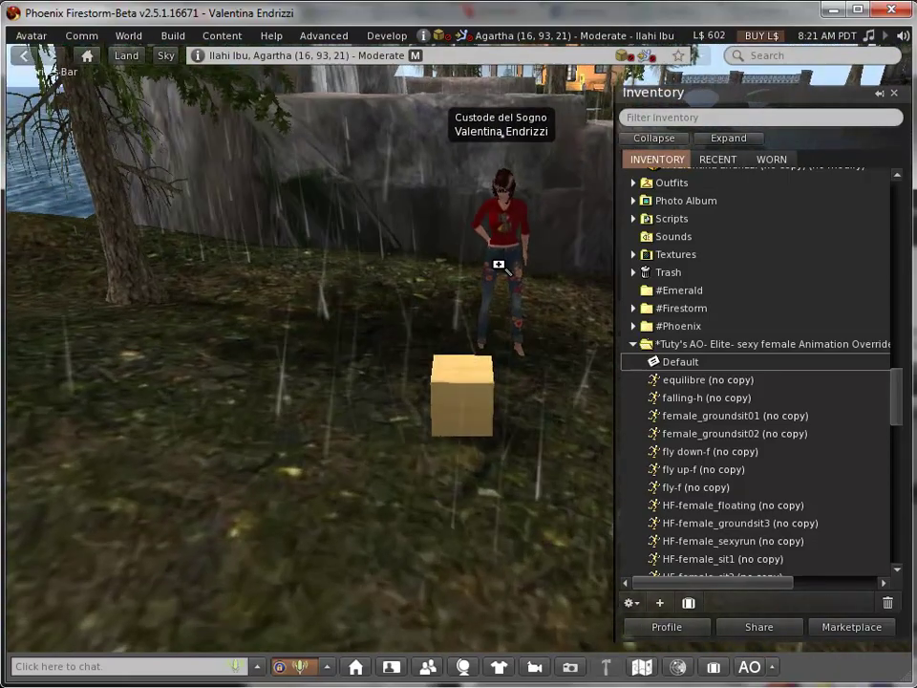
left_click_drag(498, 264, 460, 363)
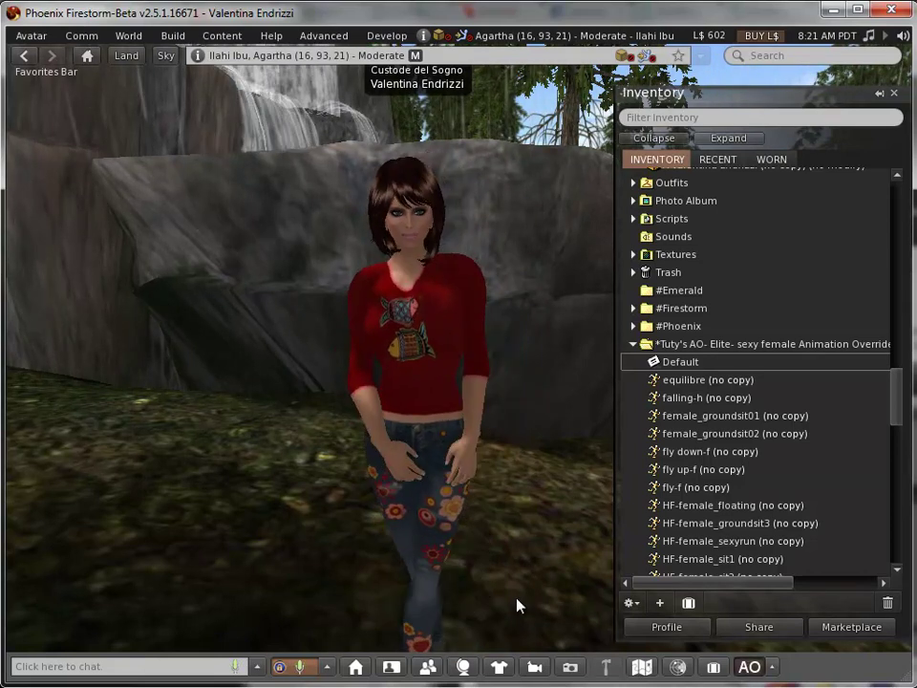
key("Page_Up")
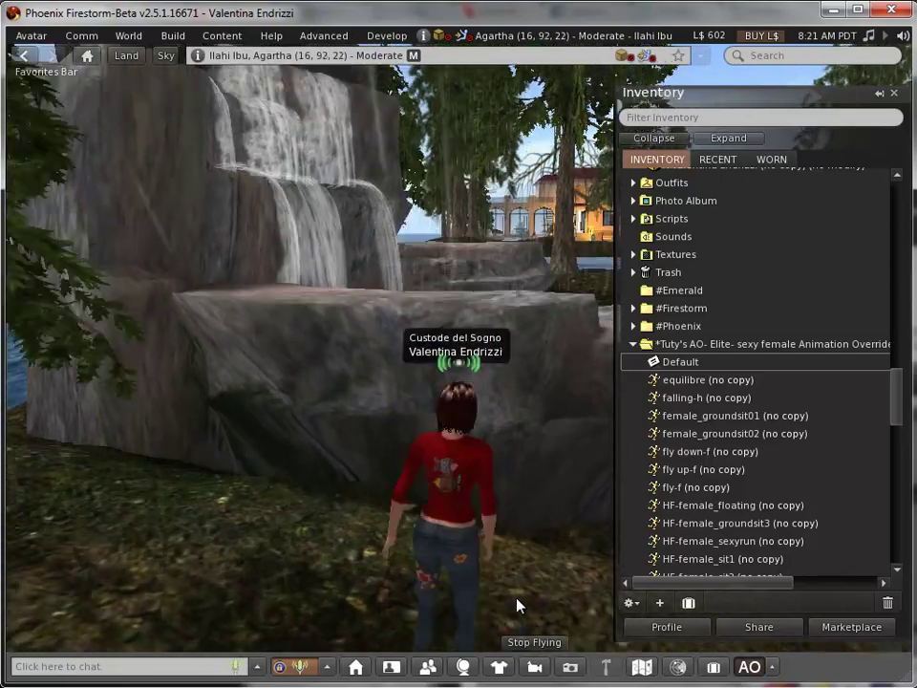
key("Page_Up")
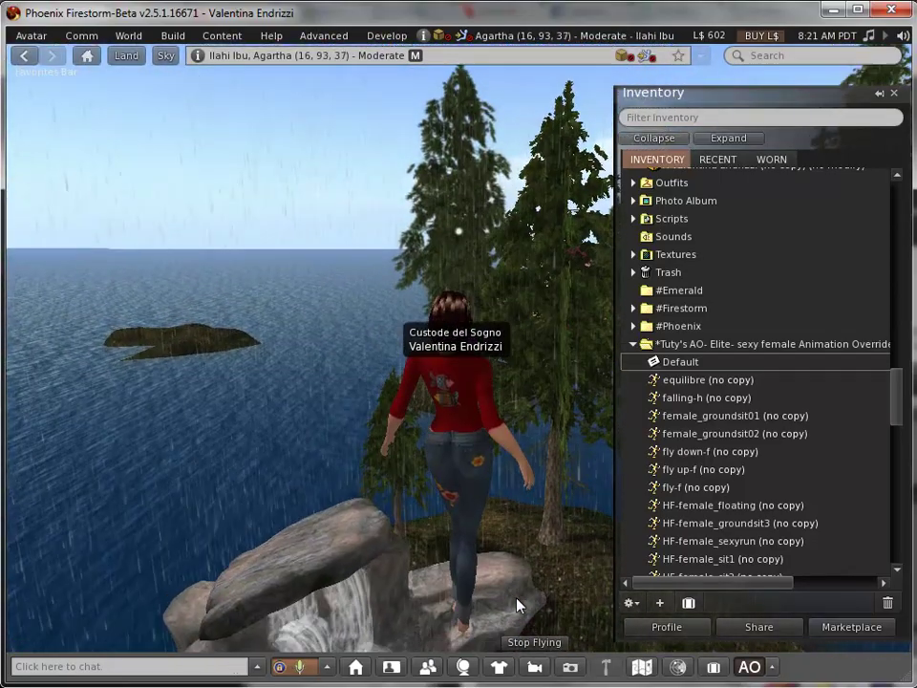
key("Page_Down")
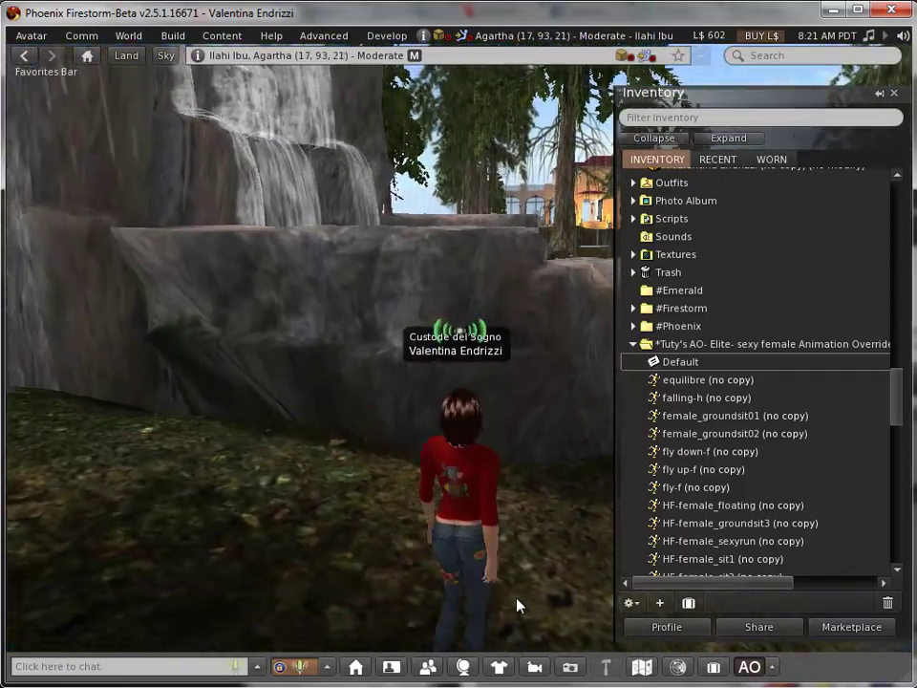
- Walk the avatar around near the shore, then view it from the front to check its walking and standing animations
key("Left")
key("Up")
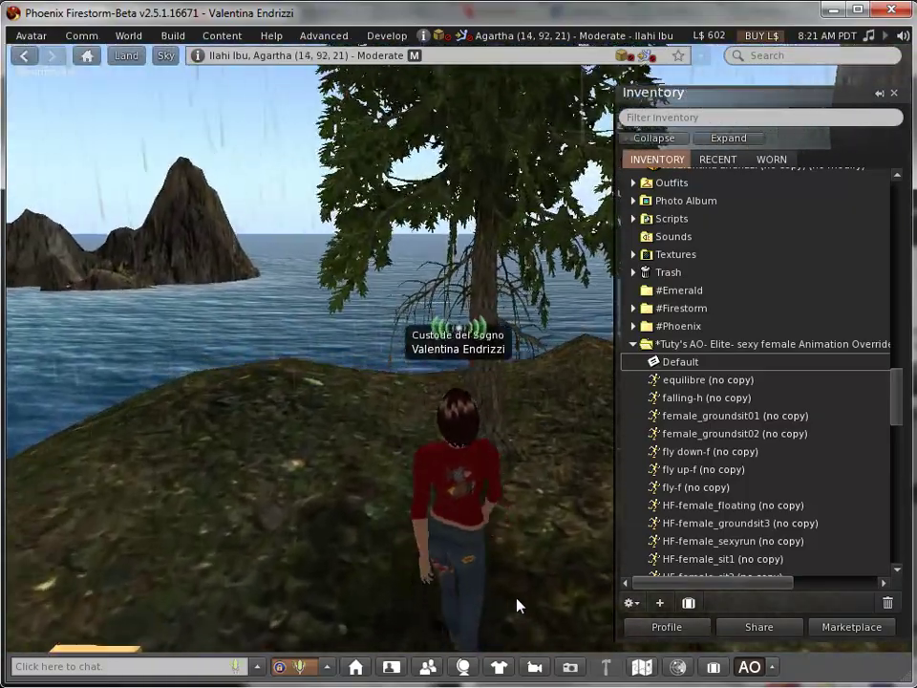
key("Left")
key("Down")
left_click_drag(464, 510, 461, 364)
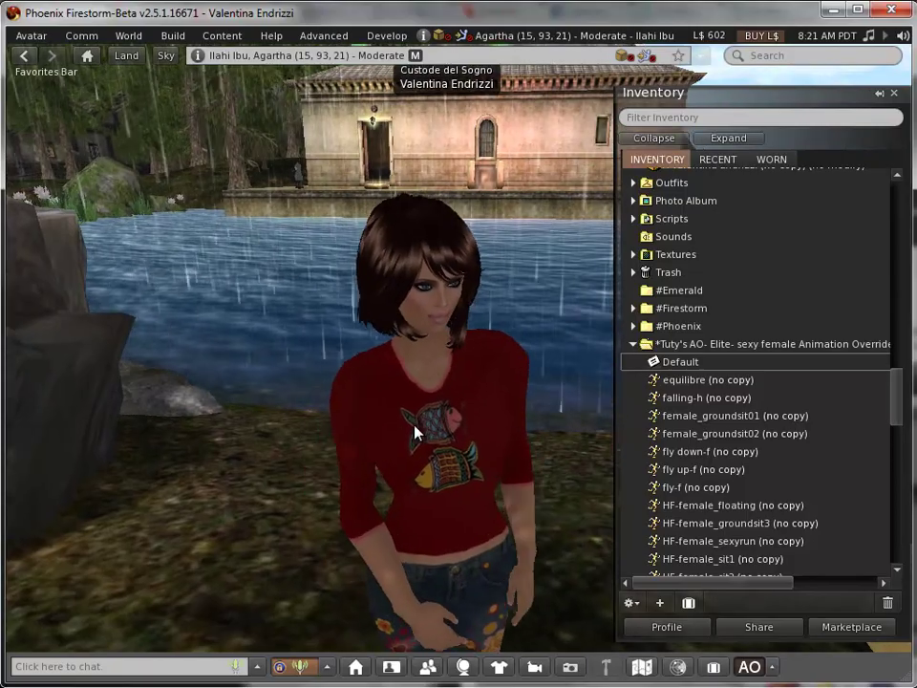
left_click_drag(458, 403, 460, 364)
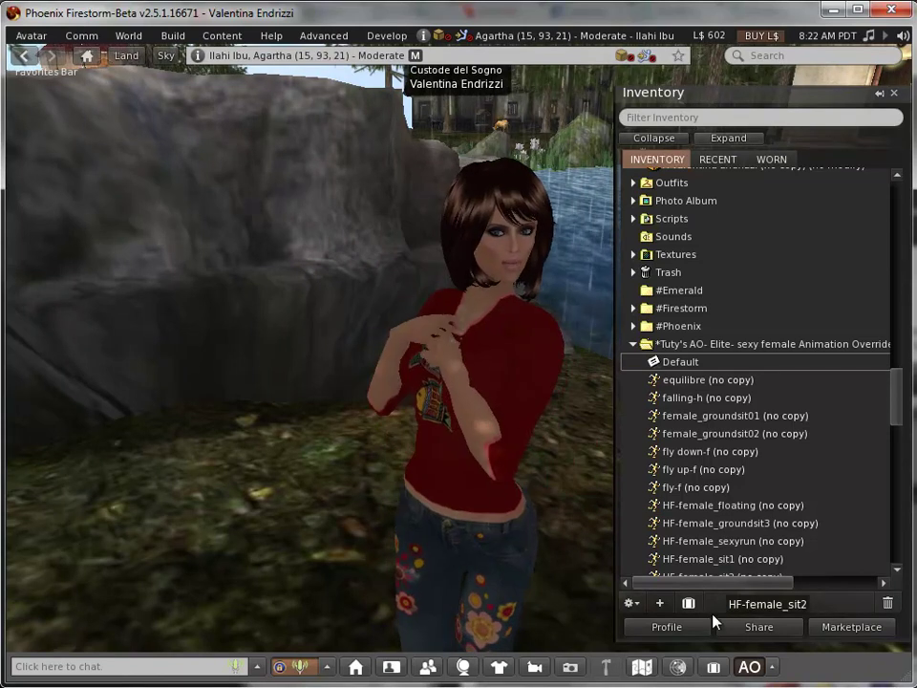
- Reopen the Animation Overrider, set the Sitting cycle time to 10 seconds, minimize it and view the avatar's pose from the side
left_click(773, 667)
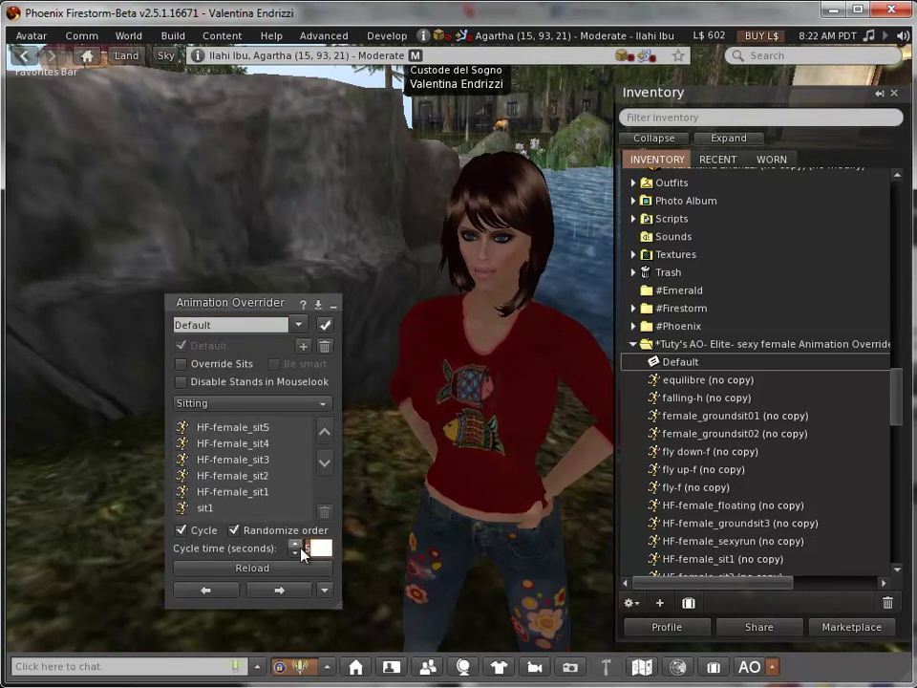
type("0")
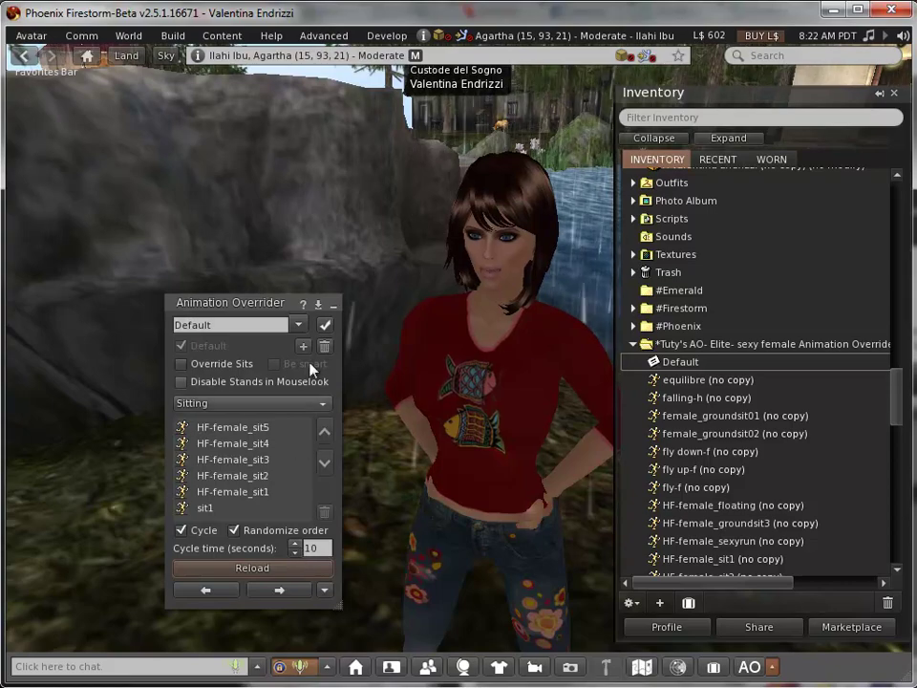
left_click(333, 305)
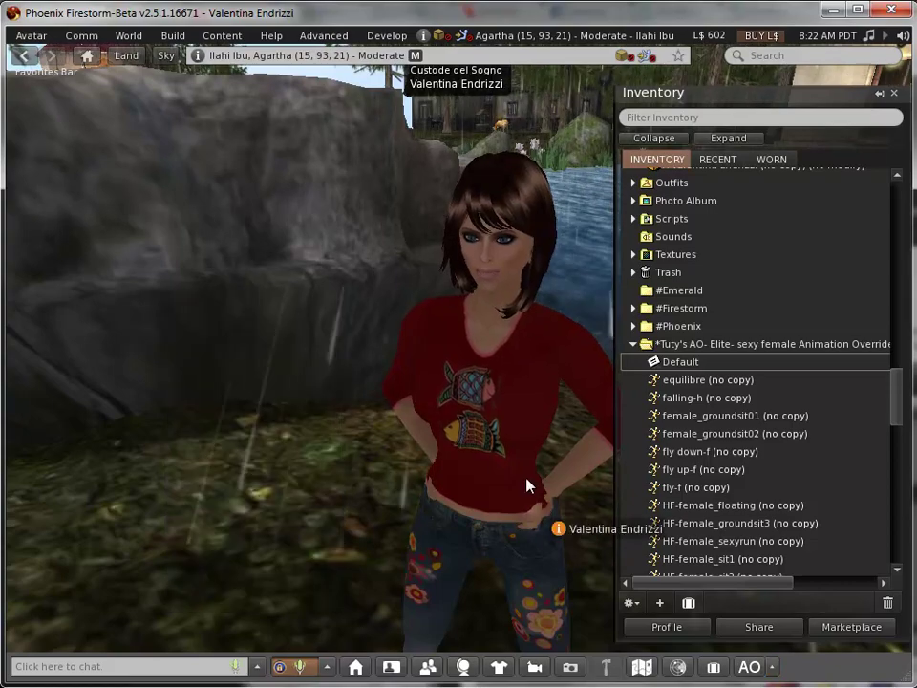
left_click(491, 410, "alt")
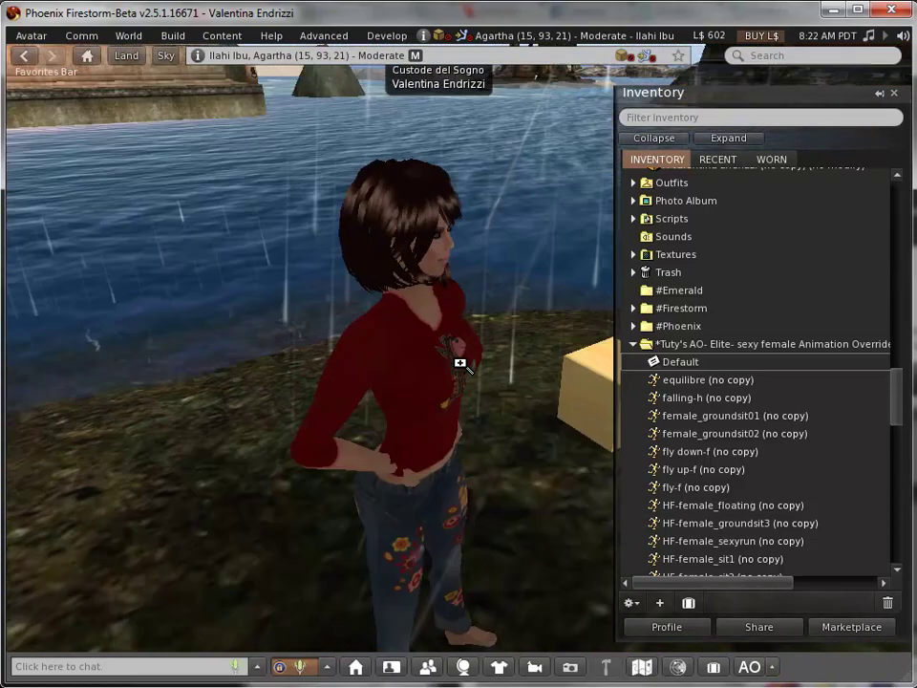